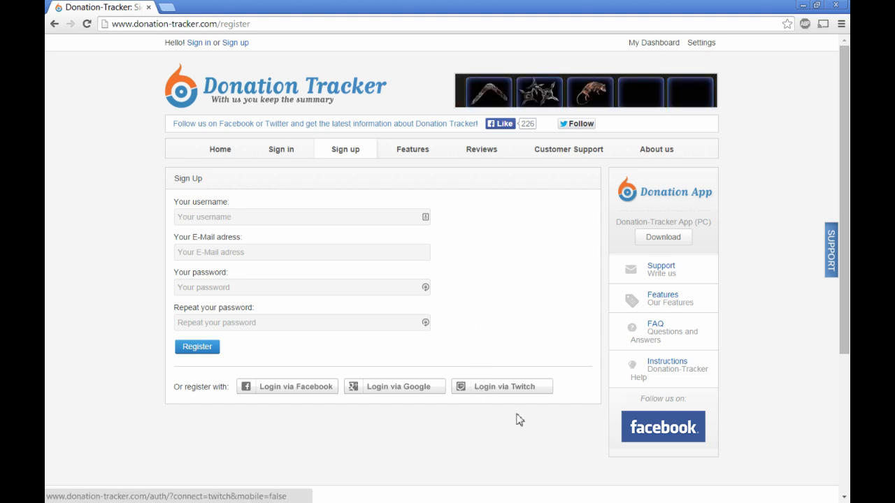
# Register for Donation Tracker through Twitch, authorize access to the account, and submit the chosen username.
pyautogui.click(527, 389)
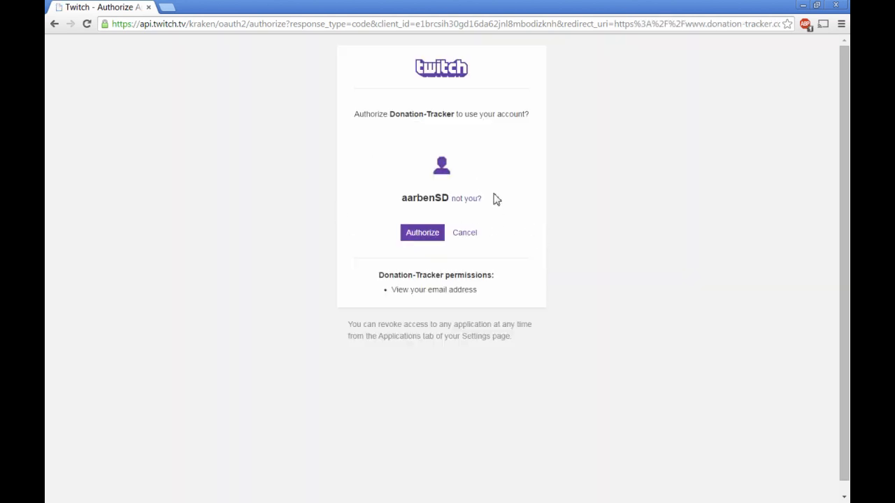
pyautogui.click(415, 233)
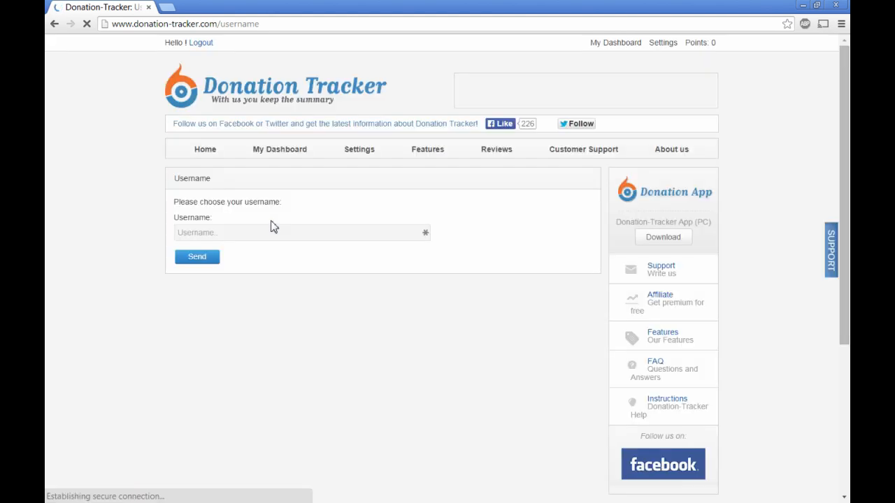
pyautogui.click(278, 232)
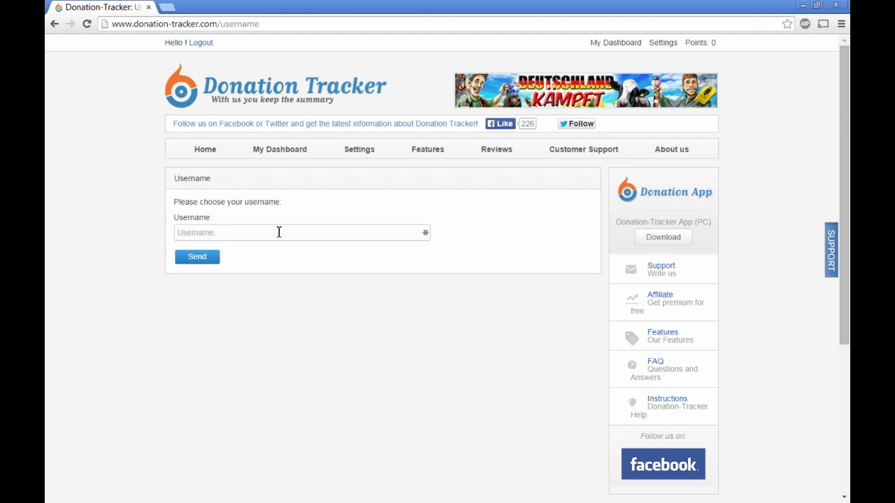
pyautogui.write('aarben')
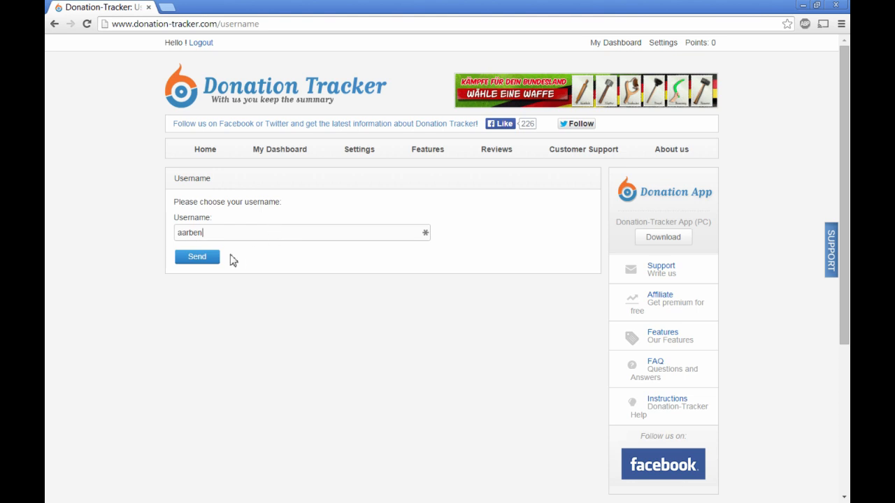
pyautogui.click(208, 258)
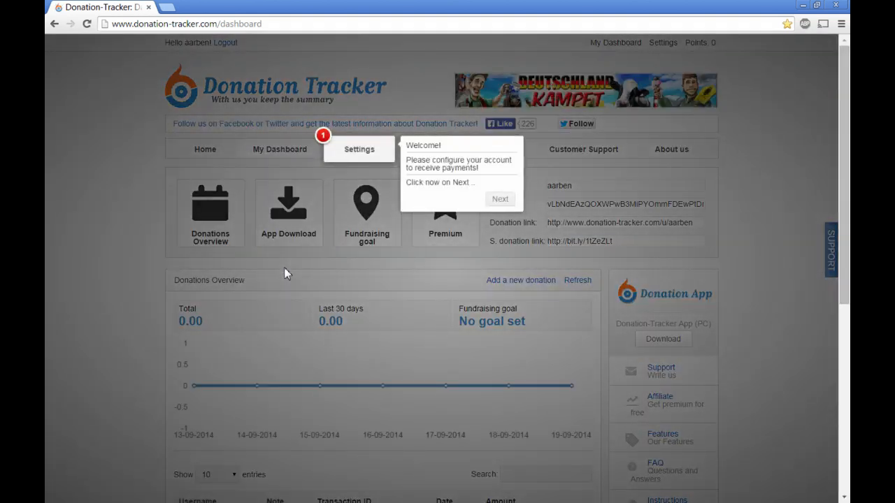
# Complete the payment setup guide: set the currency to USD, fill in the PayPal e-mail address and save the settings.
pyautogui.click(499, 200)
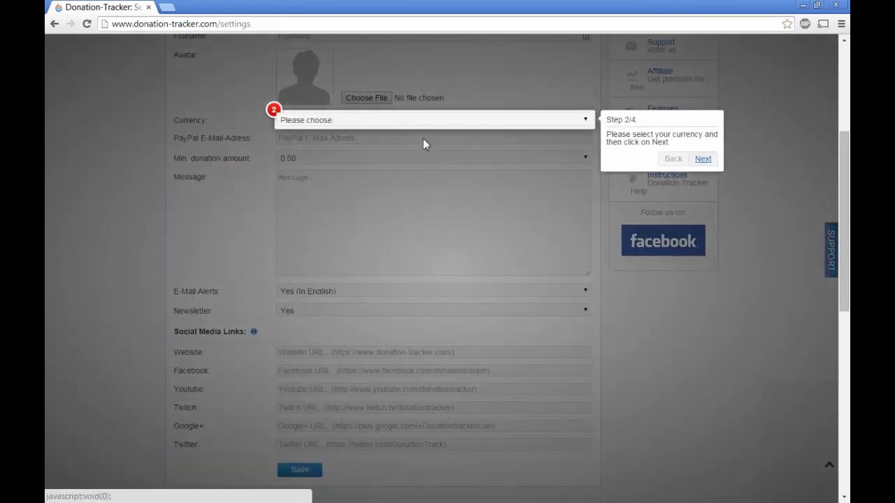
pyautogui.click(420, 122)
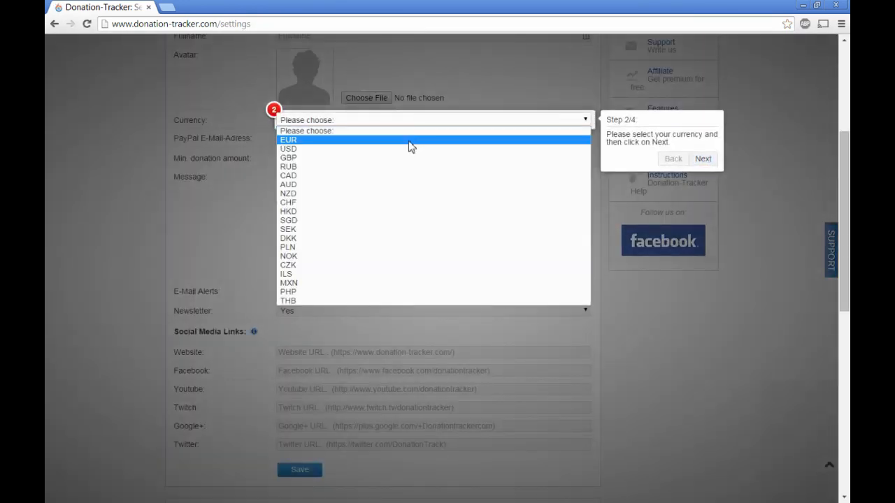
pyautogui.click(407, 150)
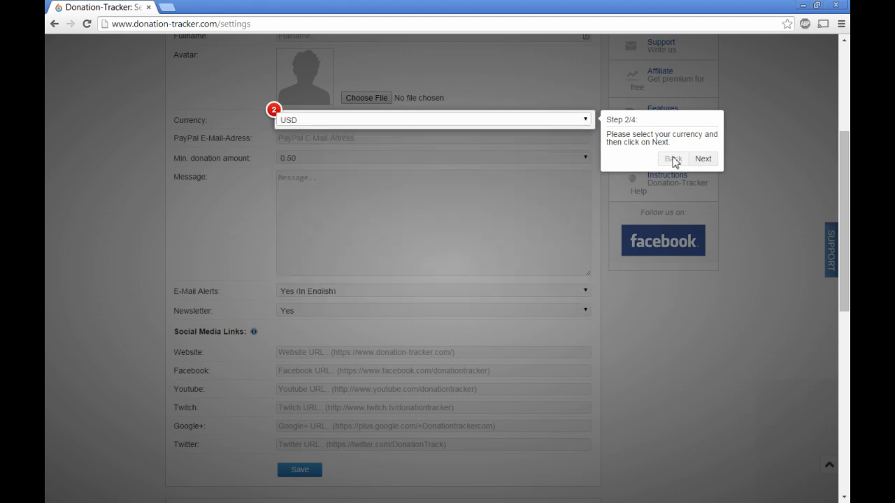
pyautogui.click(703, 160)
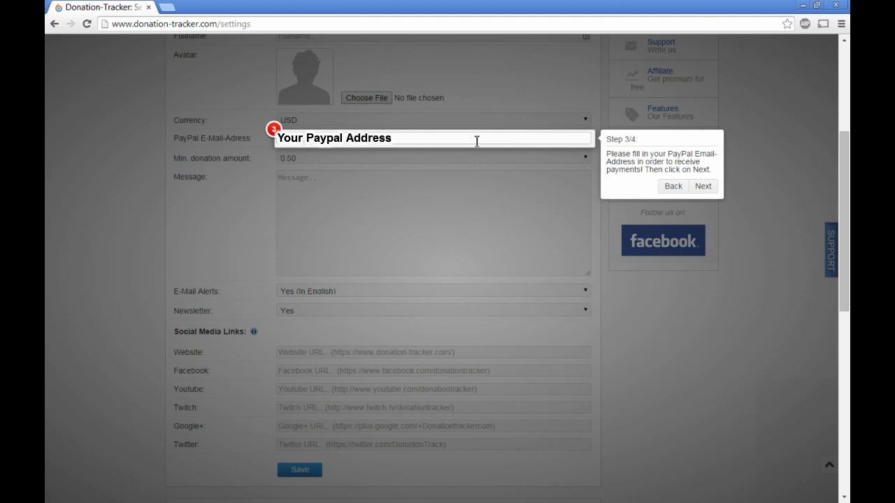
pyautogui.click(704, 187)
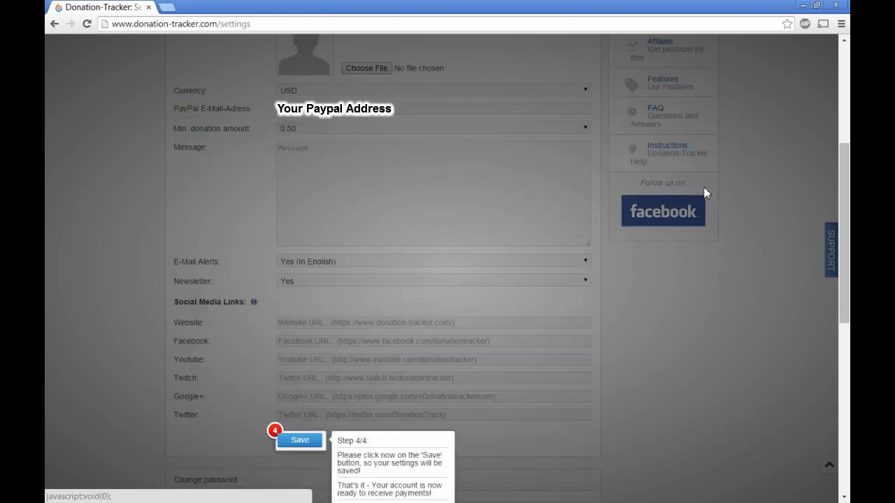
pyautogui.click(301, 440)
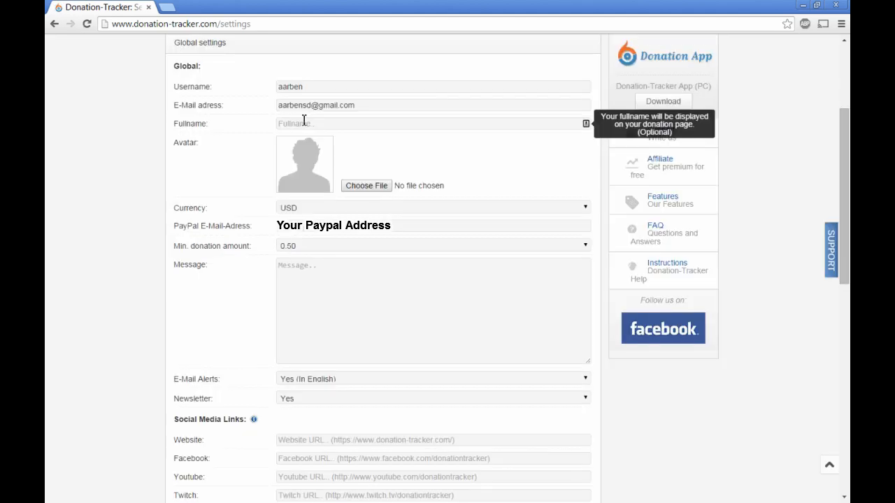
# Review the optional full name, avatar, greeting message and social media link fields in the global settings.
pyautogui.click(302, 121)
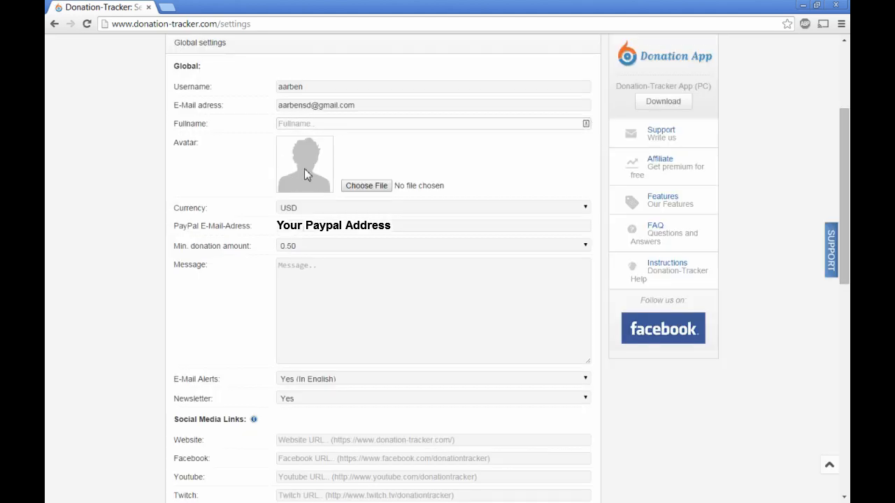
pyautogui.click(346, 291)
pyautogui.scroll(-1, 346, 291)
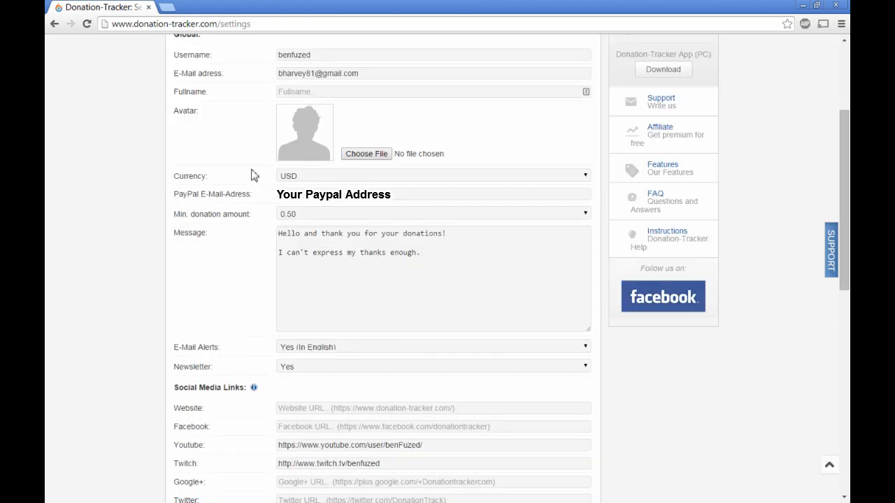
pyautogui.click(470, 251)
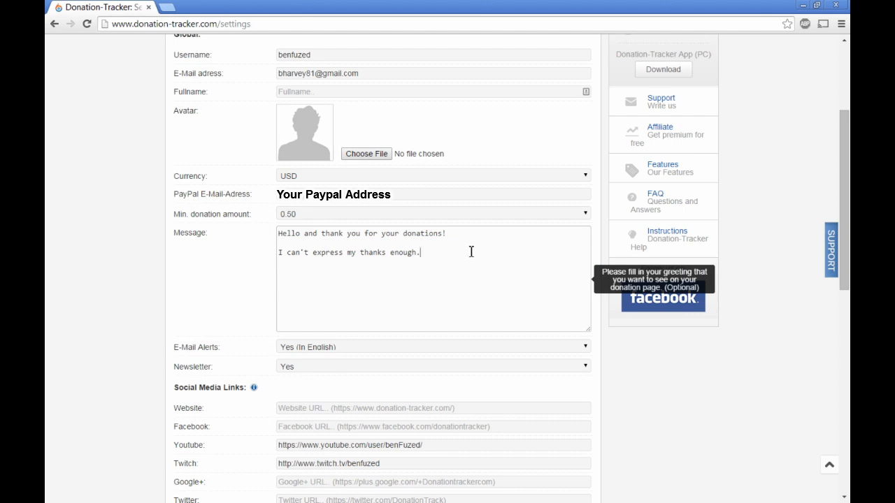
pyautogui.scroll(-1, 472, 252)
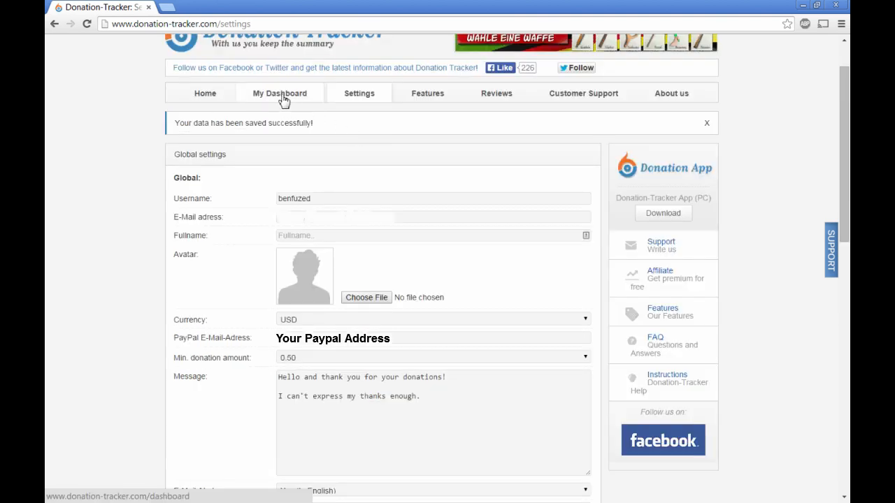
# Look over the donations overview on the account dashboard and download the Donation-Tracker App for PC.
pyautogui.click(281, 99)
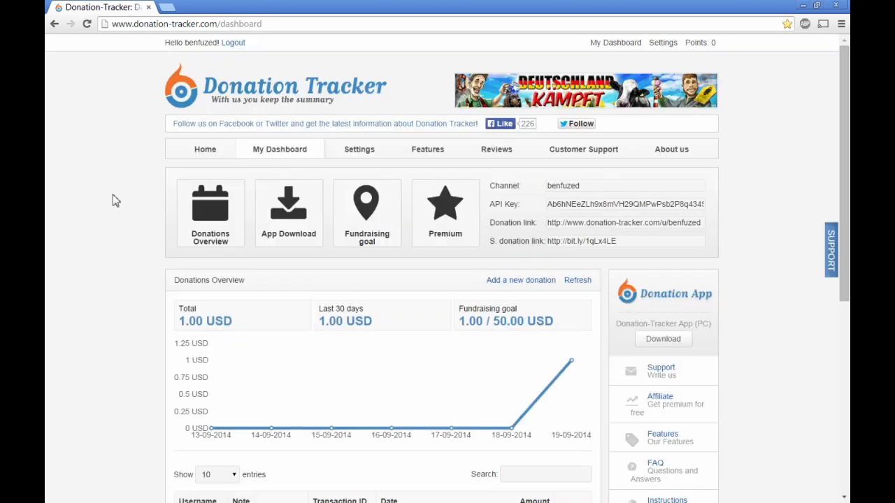
pyautogui.scroll(-2, 119, 200)
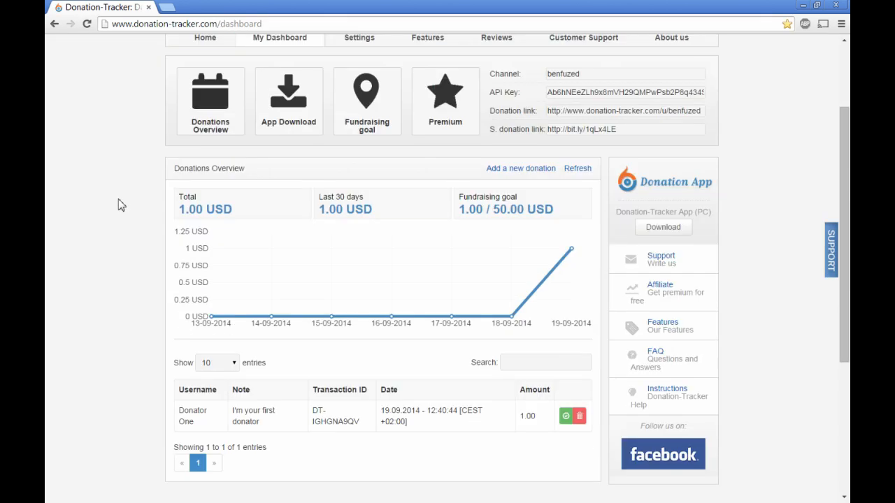
pyautogui.click(667, 230)
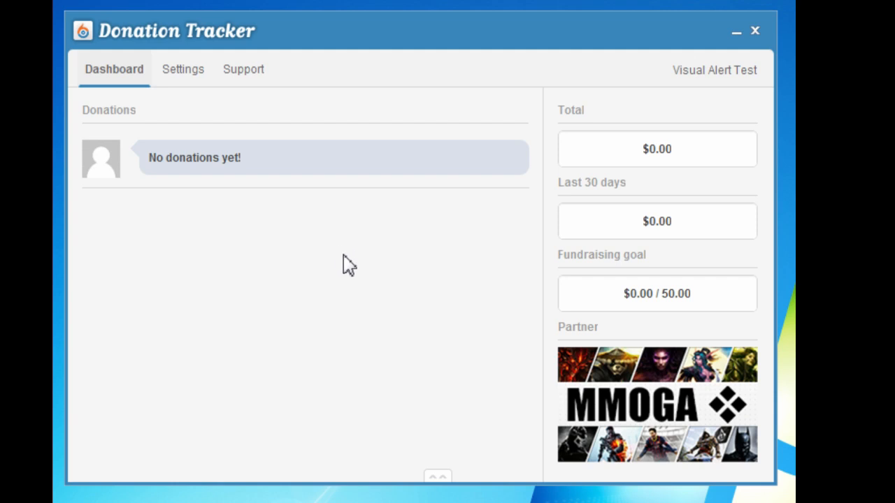
# Switch to the Donation Tracker desktop app and review its general, sound and Twitchbot settings.
pyautogui.click(196, 75)
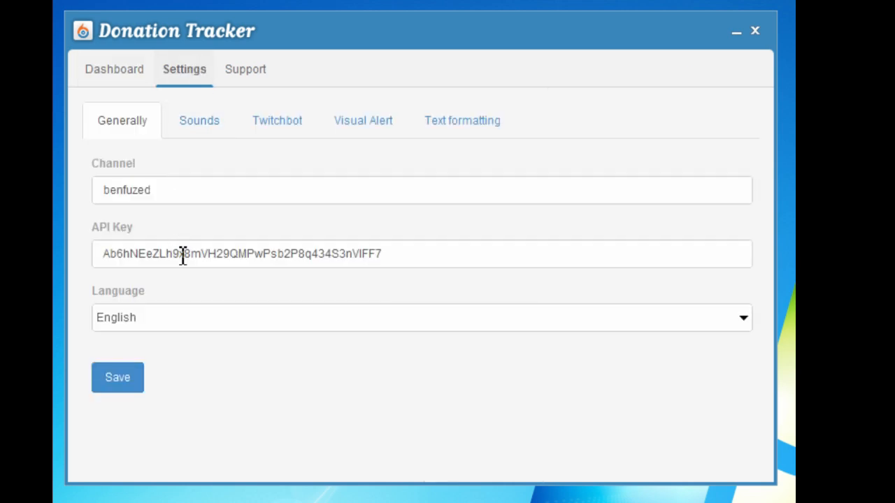
pyautogui.click(200, 121)
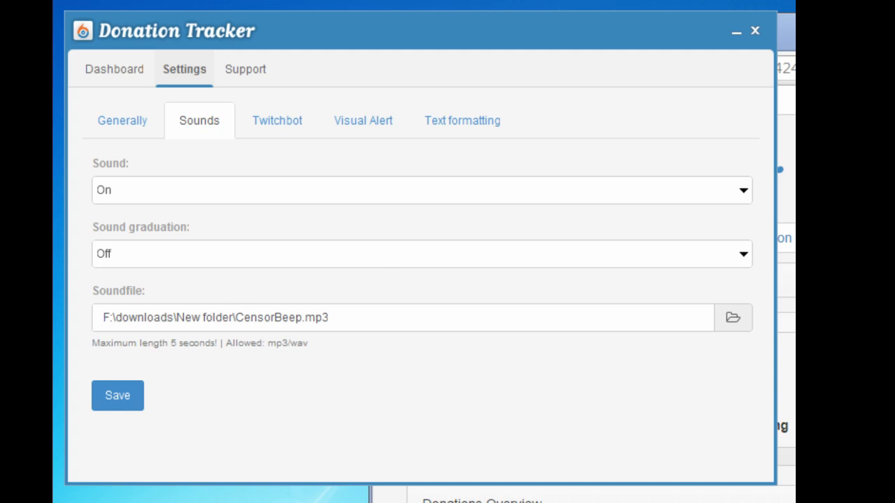
pyautogui.click(269, 130)
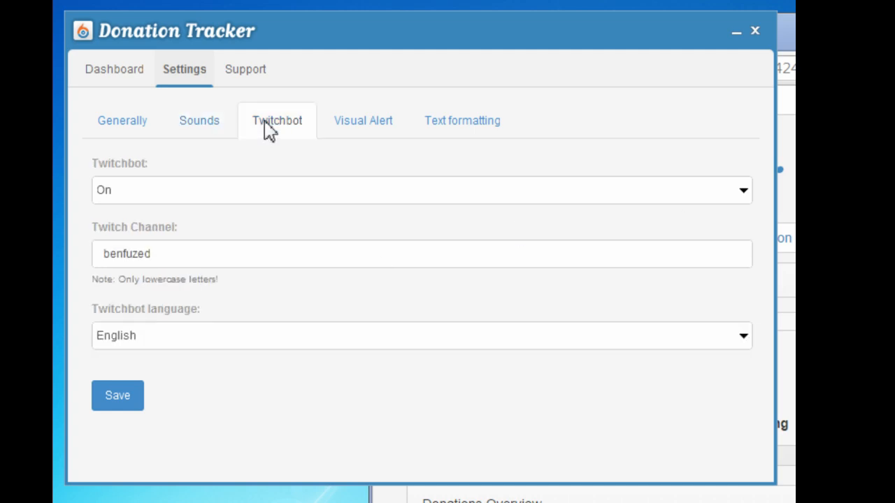
pyautogui.click(143, 194)
pyautogui.click(147, 196)
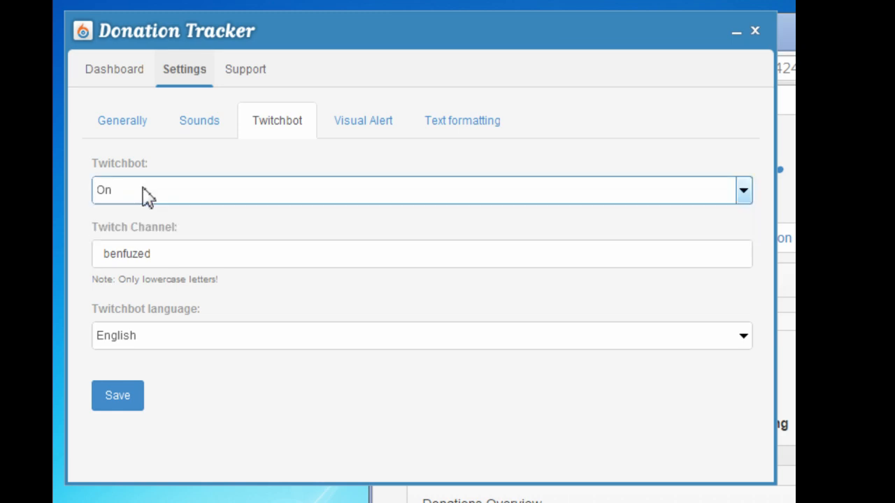
# Try the Custom background image option for the visual alert.
pyautogui.click(363, 133)
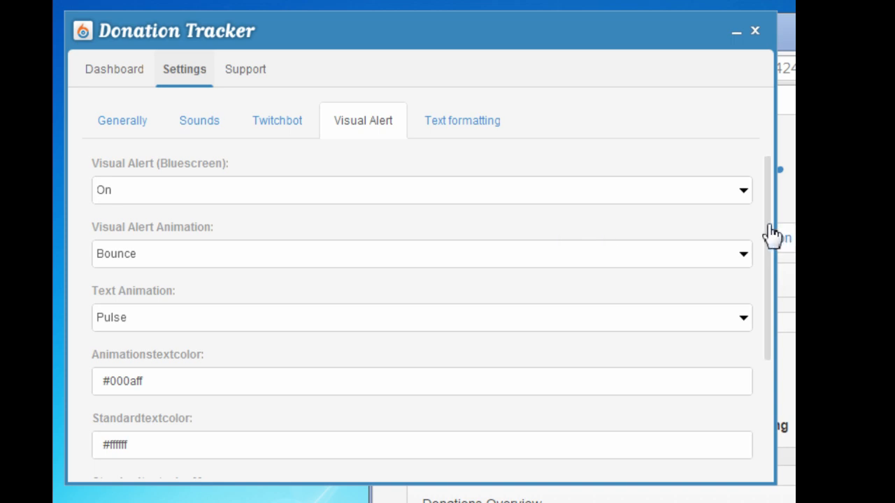
pyautogui.moveTo(773, 235); pyautogui.dragTo(778, 364)
pyautogui.click(486, 388)
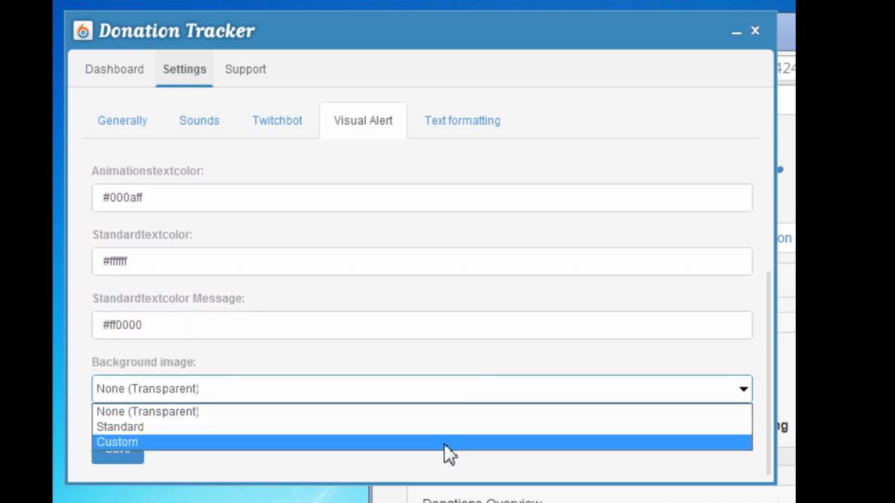
pyautogui.click(447, 442)
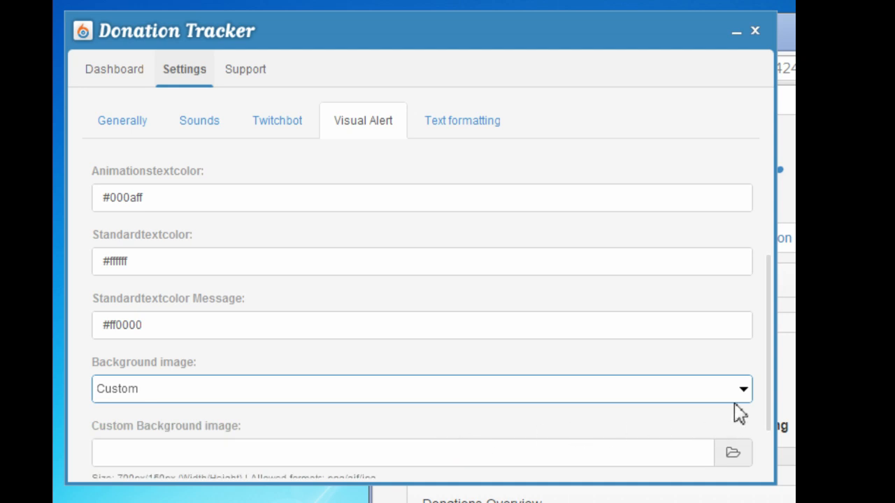
pyautogui.moveTo(768, 388); pyautogui.dragTo(751, 448)
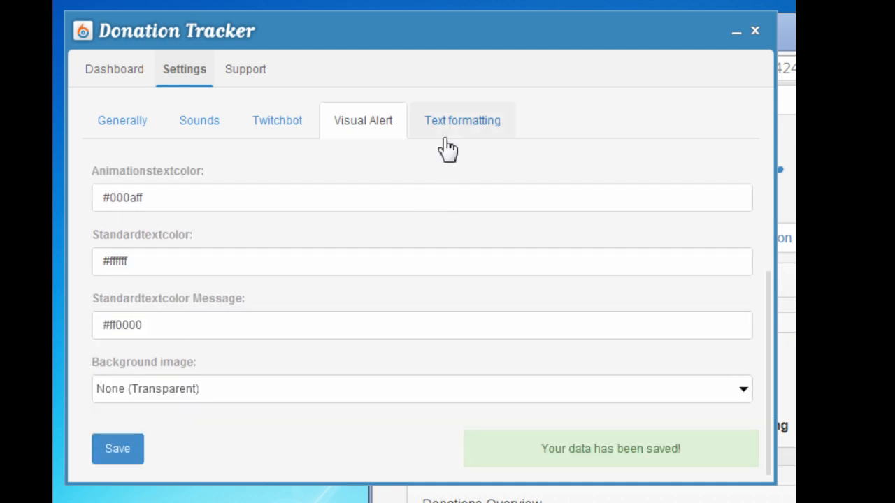
# Review the text formatting templates and their available variables, recheck the visual alert settings and return to the app's dashboard.
pyautogui.click(457, 127)
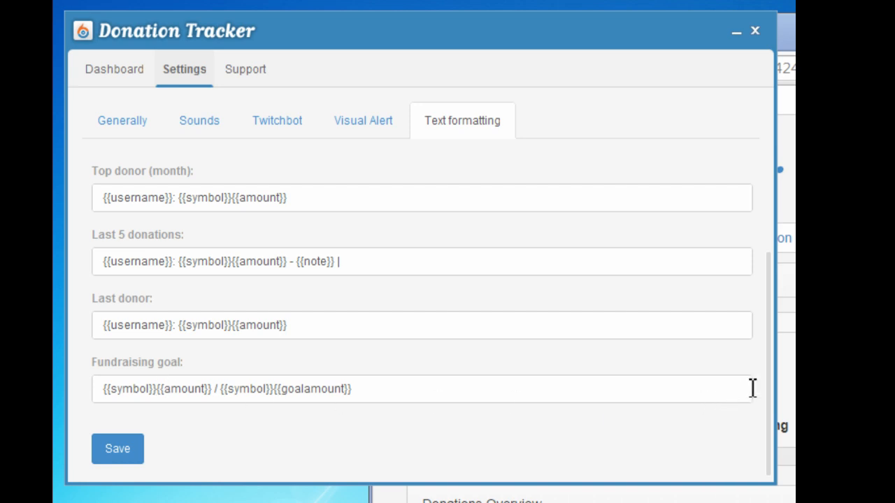
pyautogui.moveTo(768, 394); pyautogui.dragTo(771, 249)
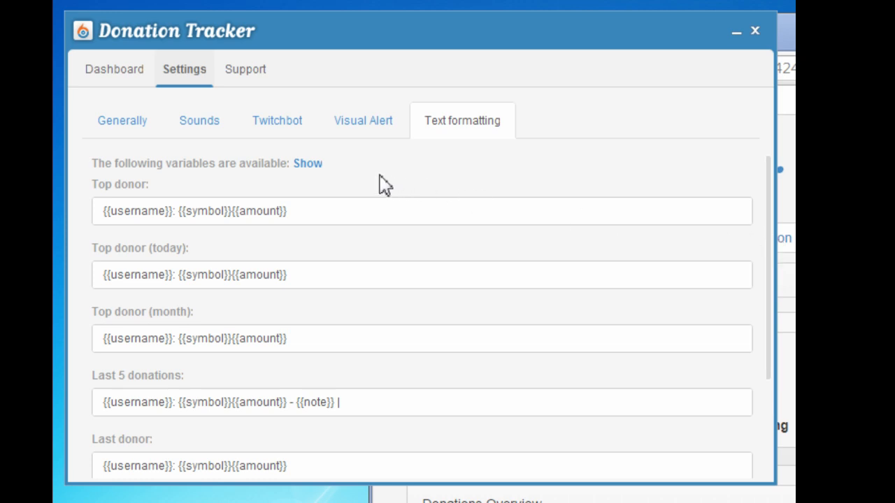
pyautogui.click(306, 165)
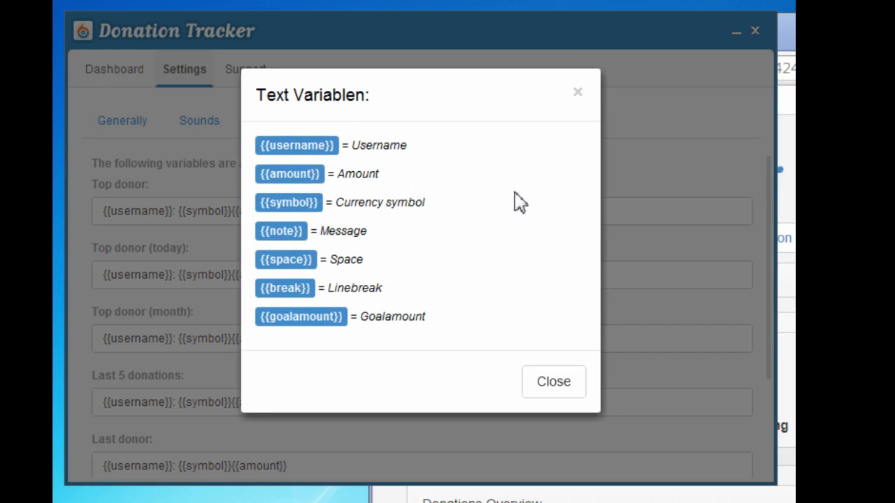
pyautogui.click(553, 382)
pyautogui.click(363, 121)
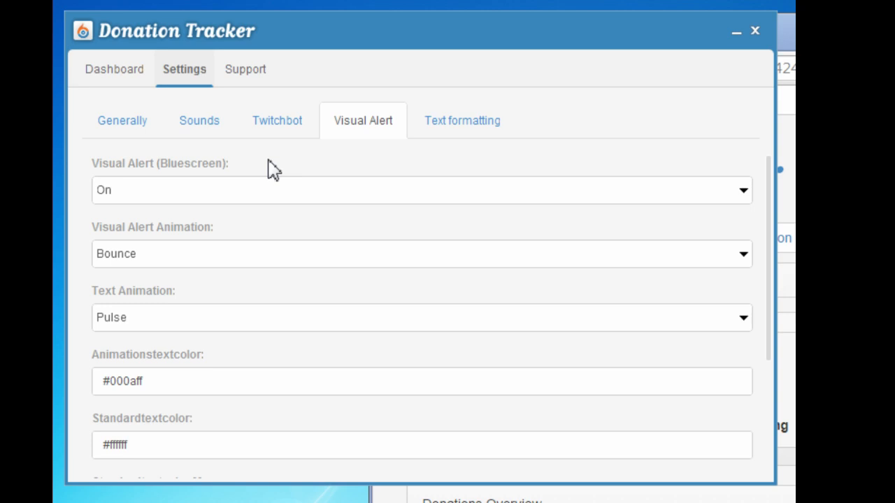
pyautogui.click(112, 81)
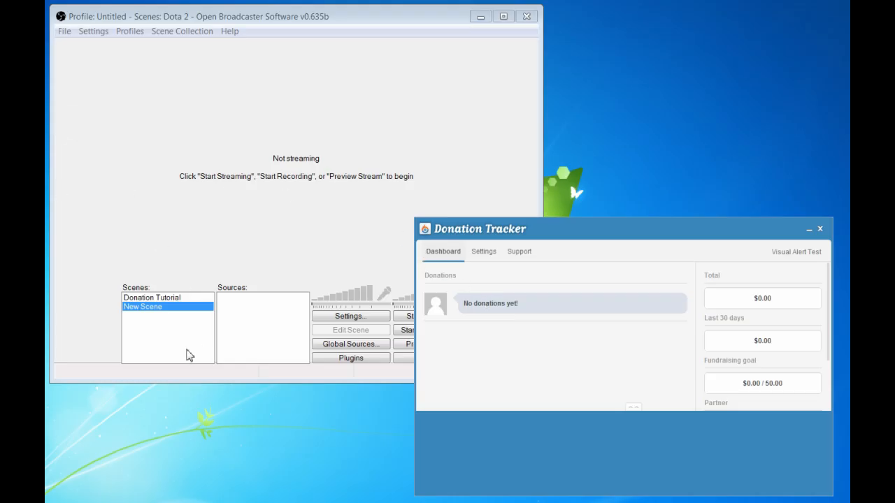
# In Open Broadcaster Software, add a window capture source named Donation Tracker to New Scene.
pyautogui.click(264, 312)
pyautogui.rightClick(264, 312)
pyautogui.moveTo(292, 313)
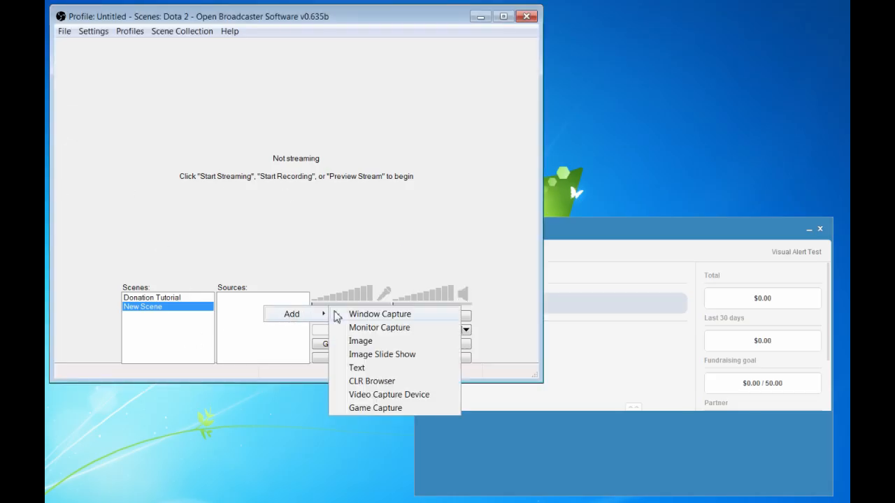
pyautogui.click(379, 316)
pyautogui.click(490, 274)
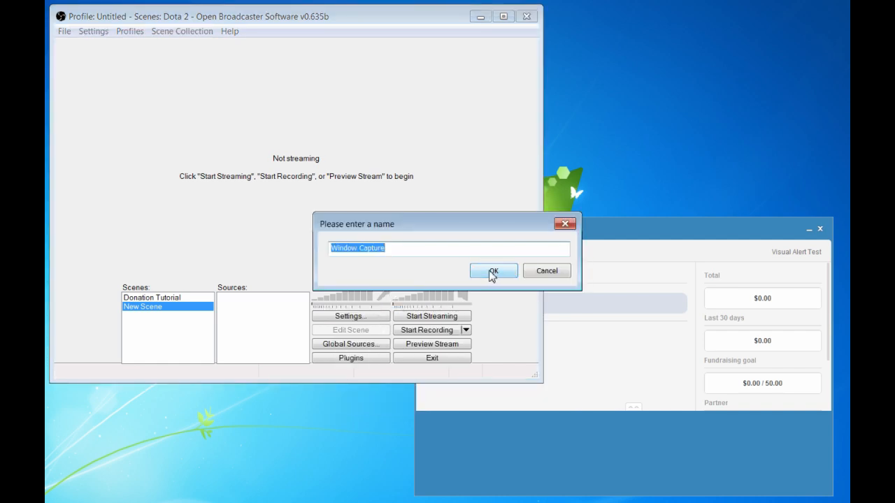
pyautogui.write('Donation Tracker')
pyautogui.click(493, 273)
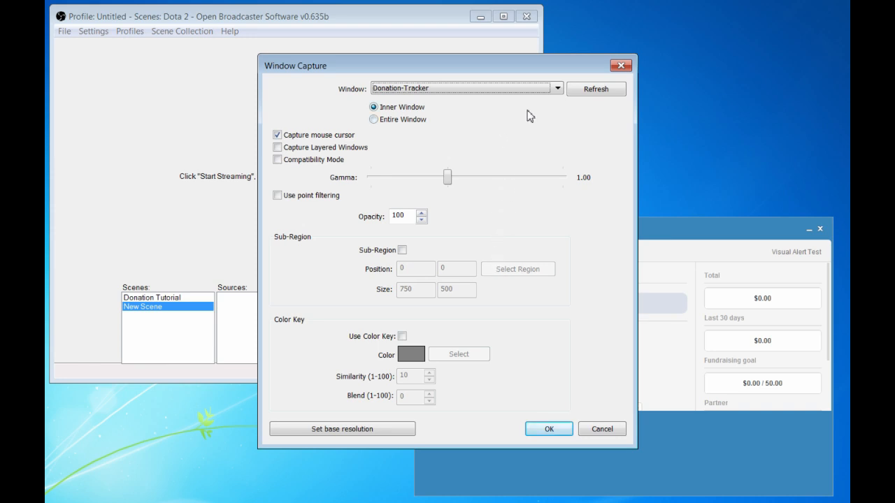
# Set the window capture to the Donation-Tracker window and turn off mouse cursor capture.
pyautogui.click(413, 96)
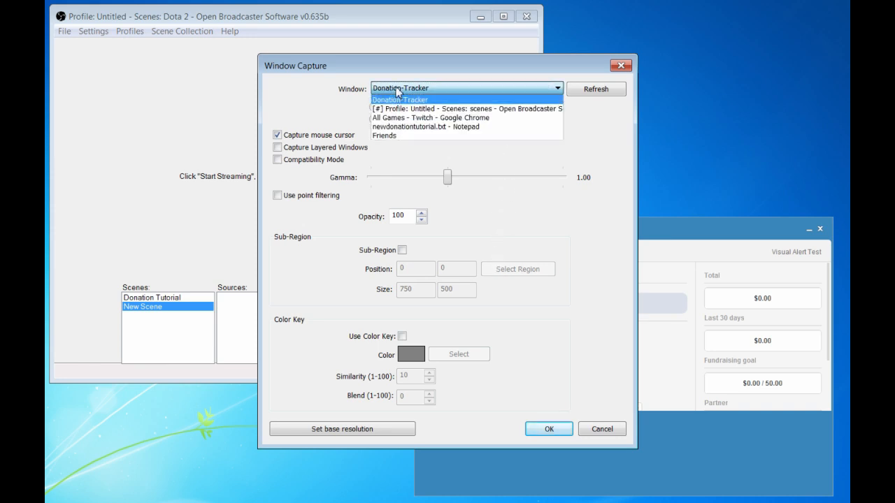
pyautogui.click(455, 91)
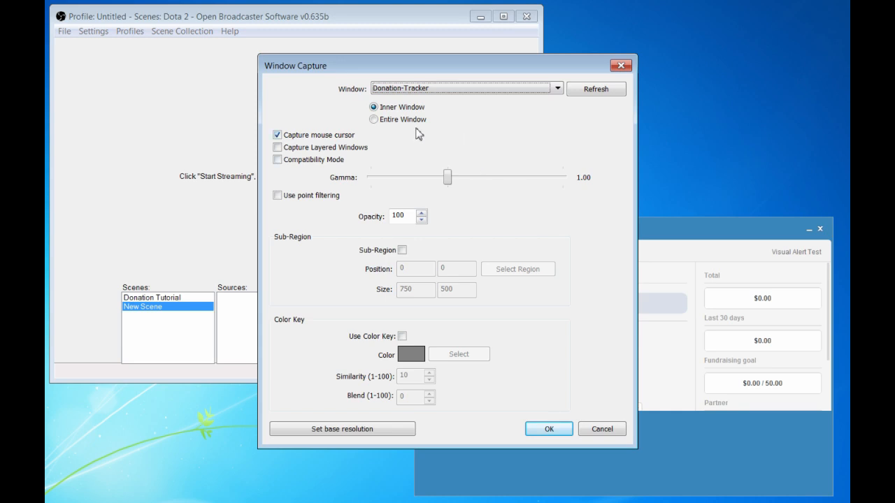
pyautogui.click(289, 136)
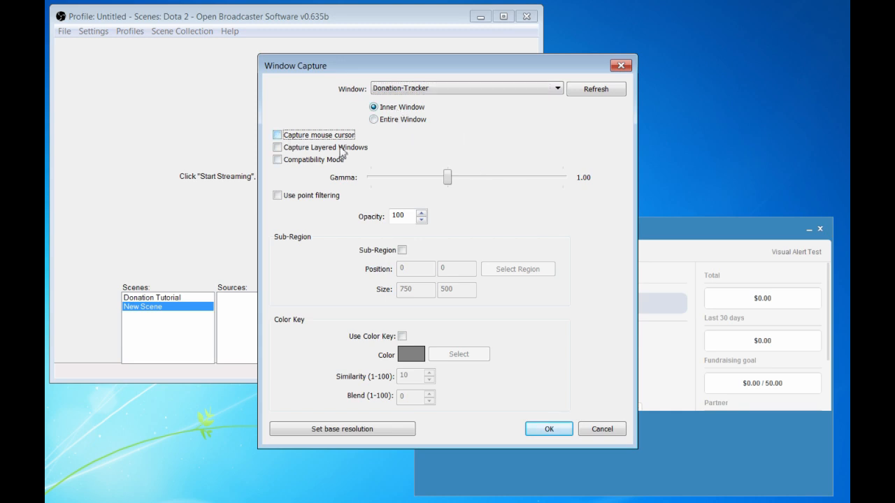
# Limit the capture to a sub-region covering the blue alert area below the dashboard, at position 7, 350 and size 737 × 147.
pyautogui.click(401, 250)
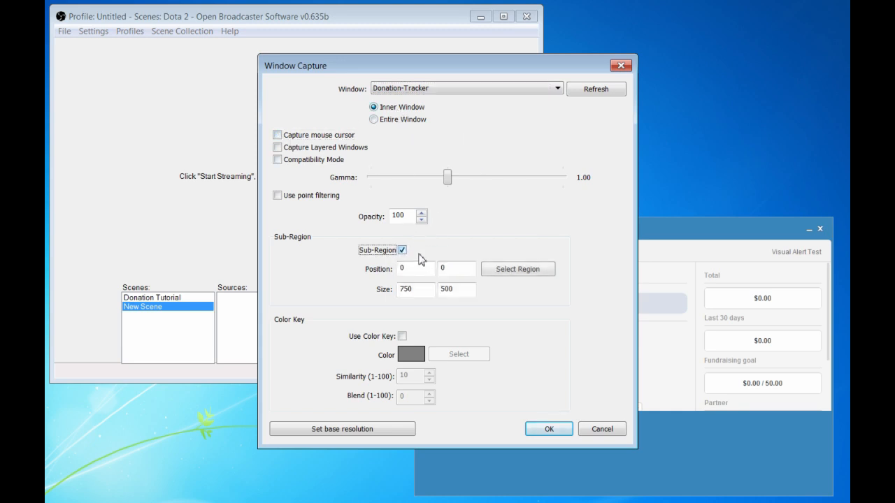
pyautogui.click(509, 274)
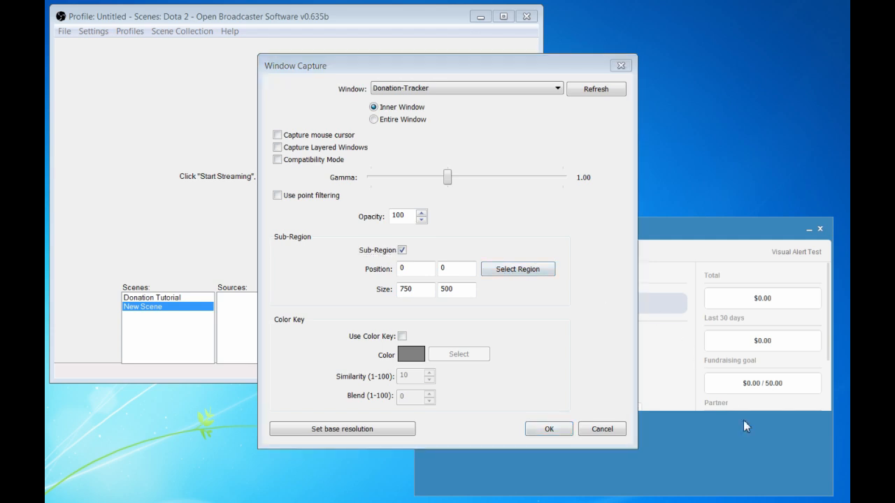
pyautogui.moveTo(687, 222); pyautogui.dragTo(684, 417)
pyautogui.moveTo(418, 438); pyautogui.dragTo(422, 438)
# Enable the color key using the Donation Tracker's blue background color and confirm the window capture settings.
pyautogui.click(401, 337)
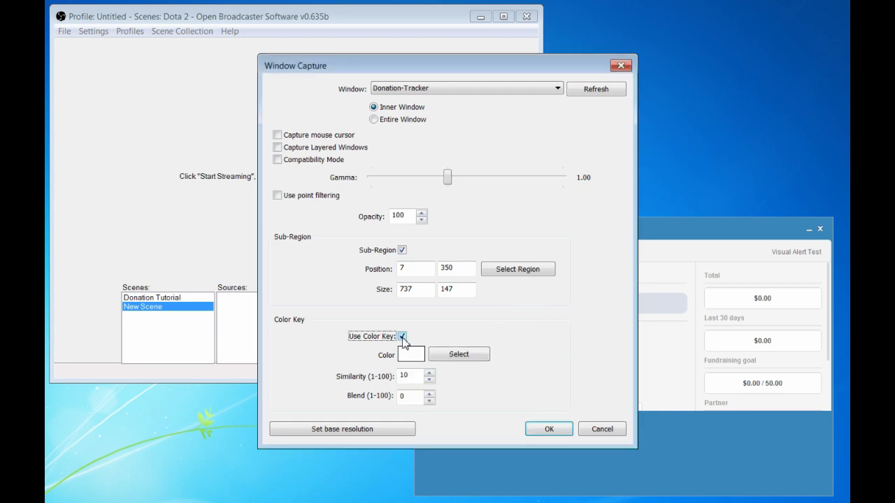
pyautogui.click(466, 356)
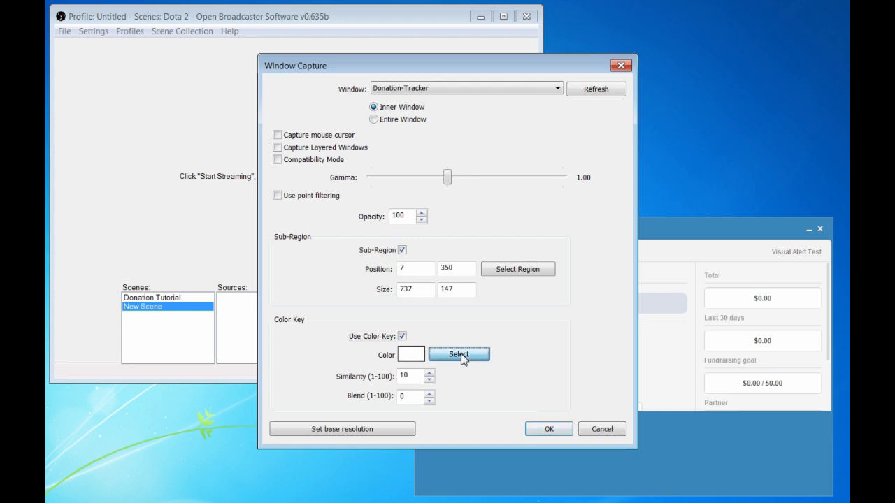
pyautogui.click(521, 478)
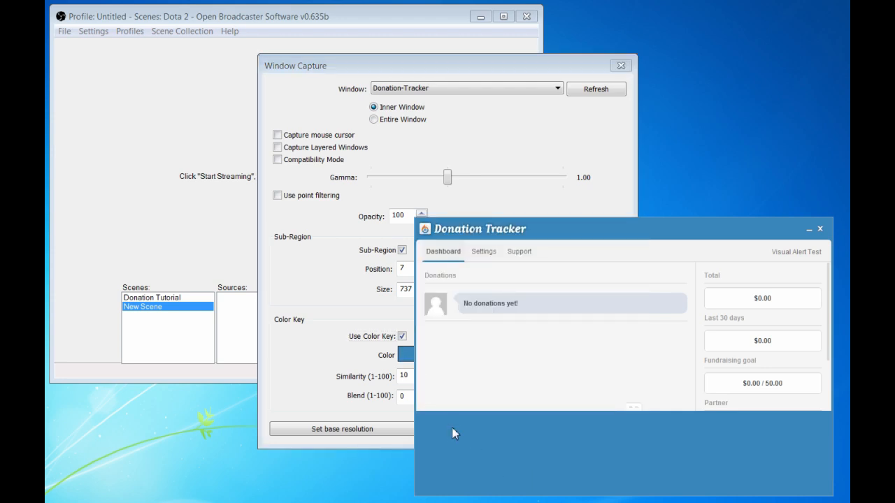
pyautogui.click(299, 359)
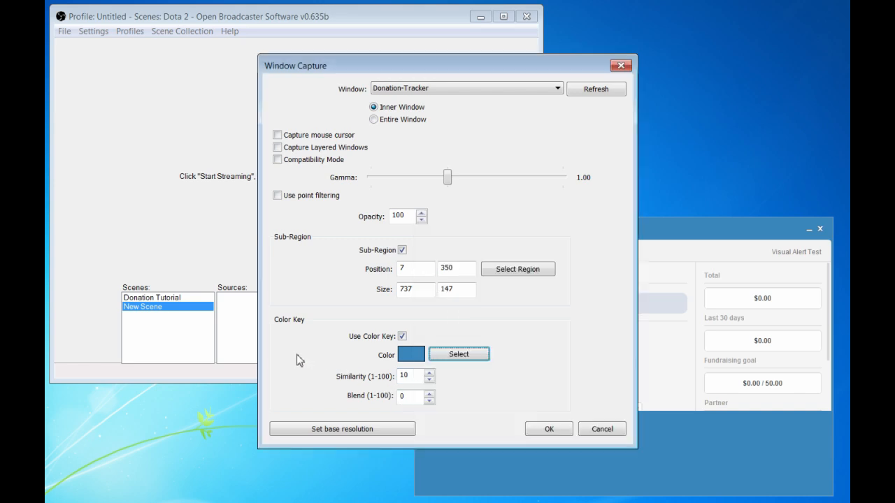
pyautogui.click(540, 431)
# Position the Donation Bluescreen source at the top center of the OBS preview and trigger Donation Tracker's visual alert test.
pyautogui.click(795, 253)
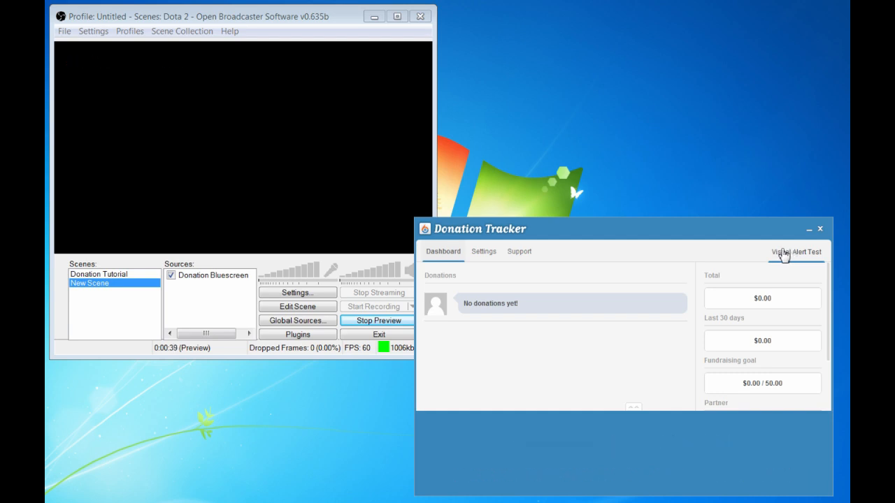
pyautogui.click(228, 275)
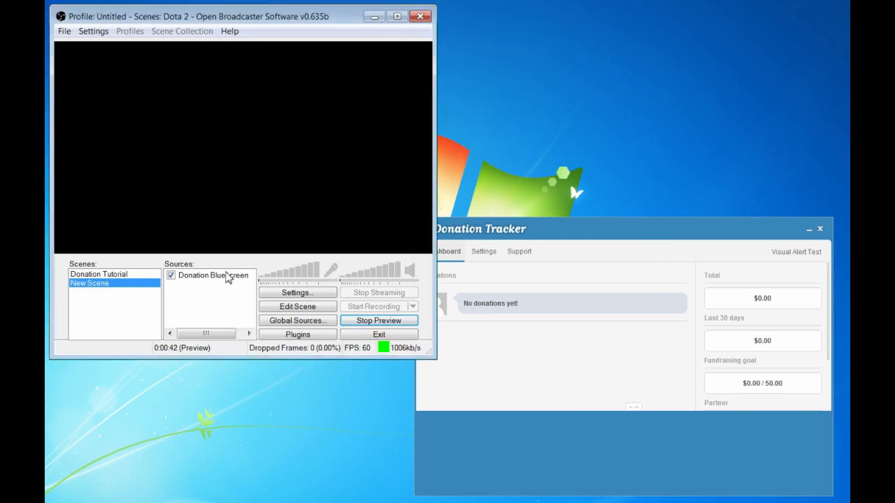
pyautogui.click(272, 310)
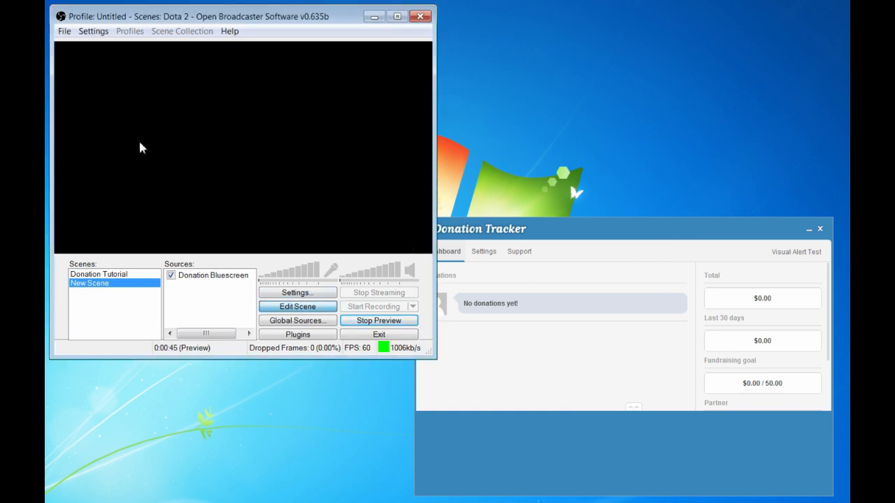
pyautogui.click(118, 68)
pyautogui.moveTo(159, 66); pyautogui.dragTo(316, 79)
pyautogui.moveTo(265, 62); pyautogui.dragTo(249, 63)
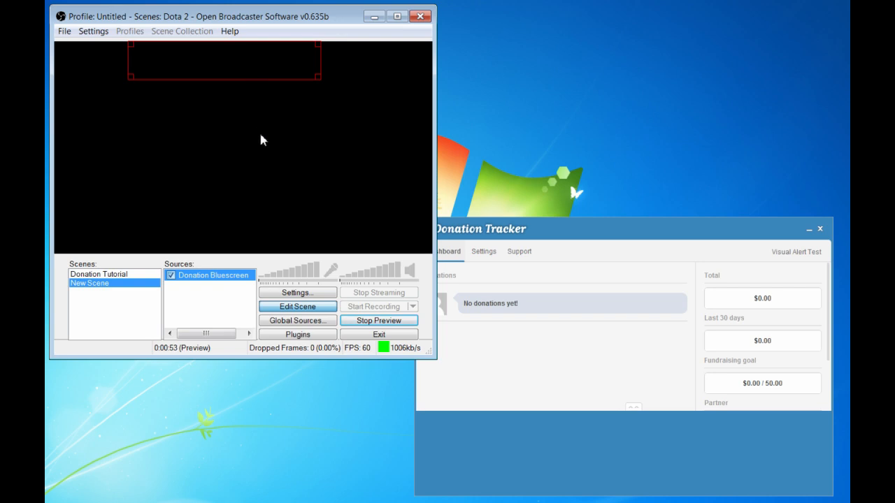
pyautogui.click(281, 308)
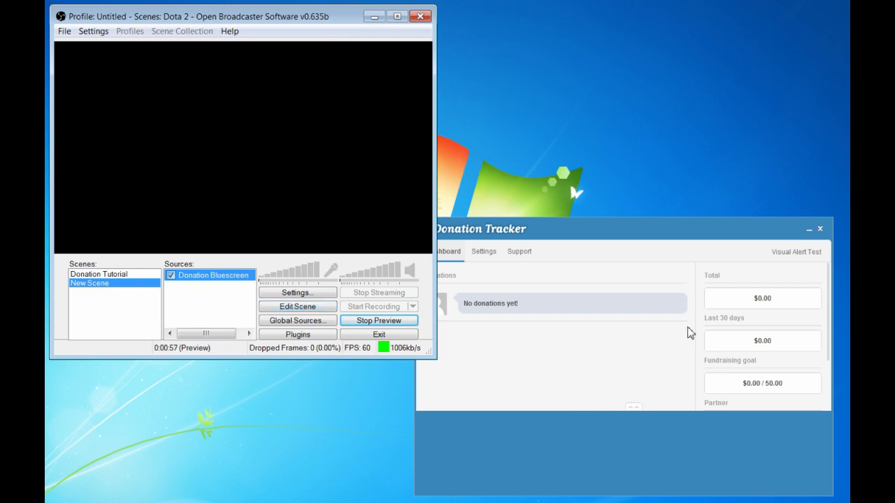
pyautogui.click(783, 258)
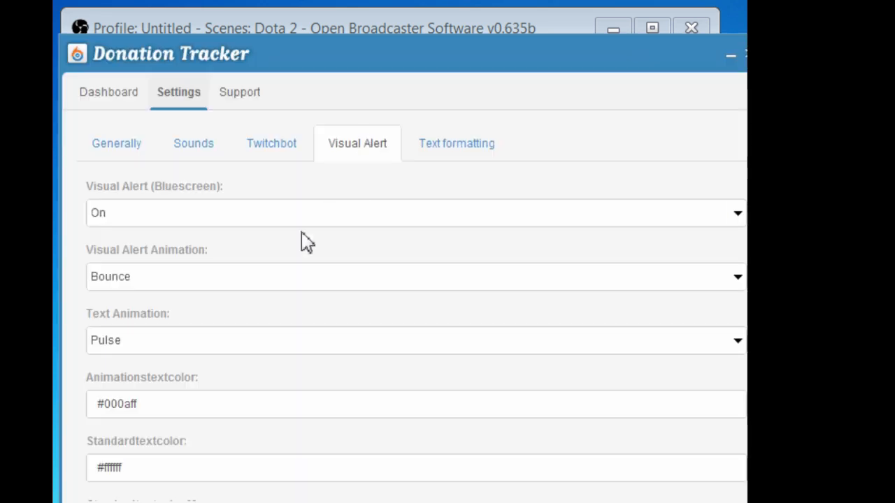
# Review the available visual alert animations, text animations and the animation text color picker in Donation Tracker's settings.
pyautogui.click(229, 282)
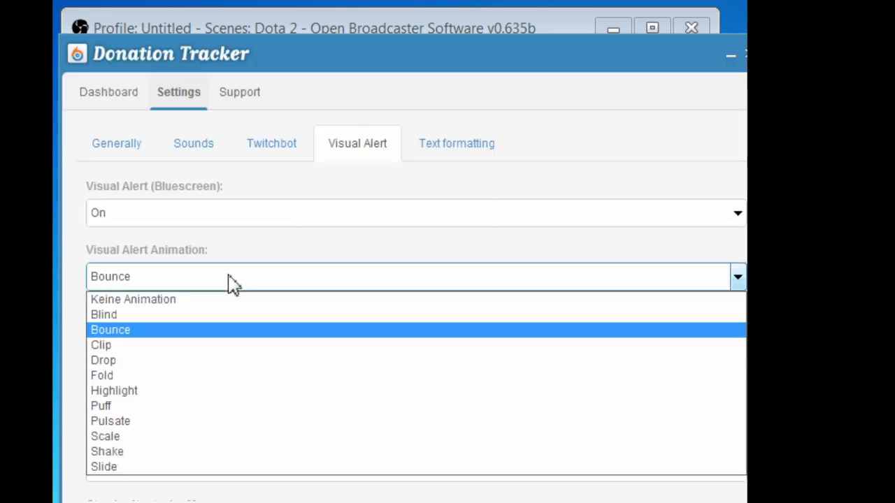
pyautogui.click(233, 283)
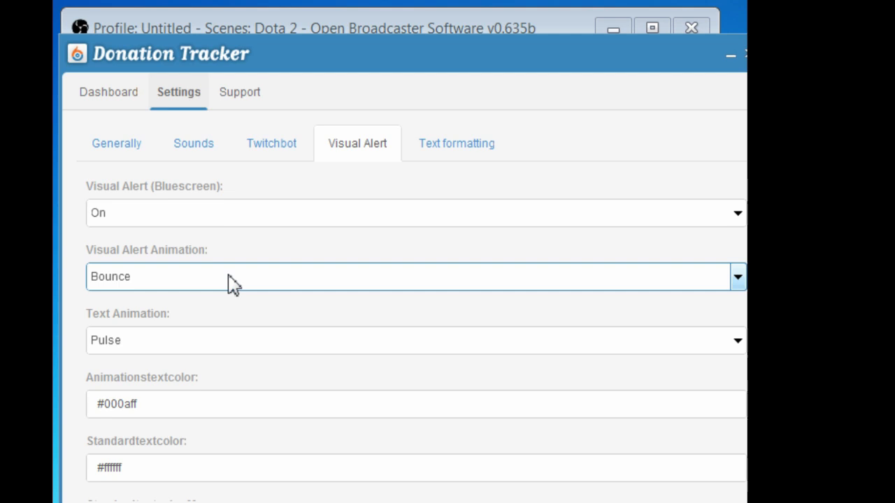
pyautogui.click(230, 354)
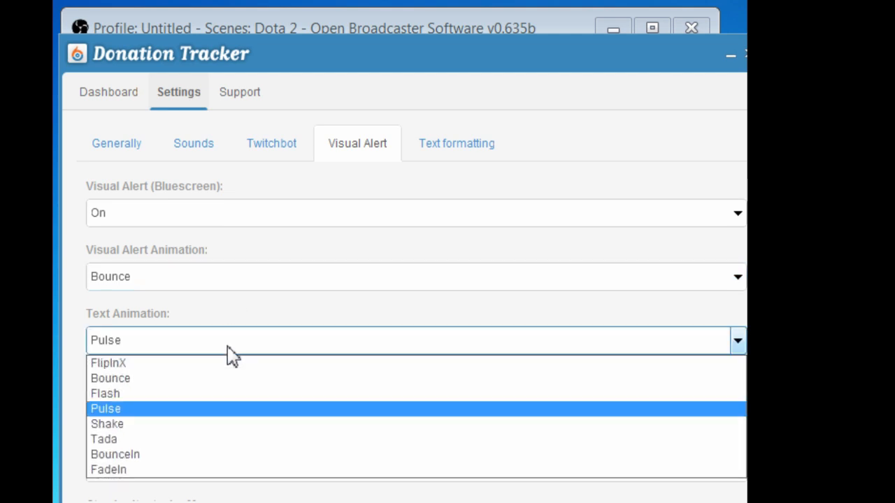
pyautogui.click(226, 345)
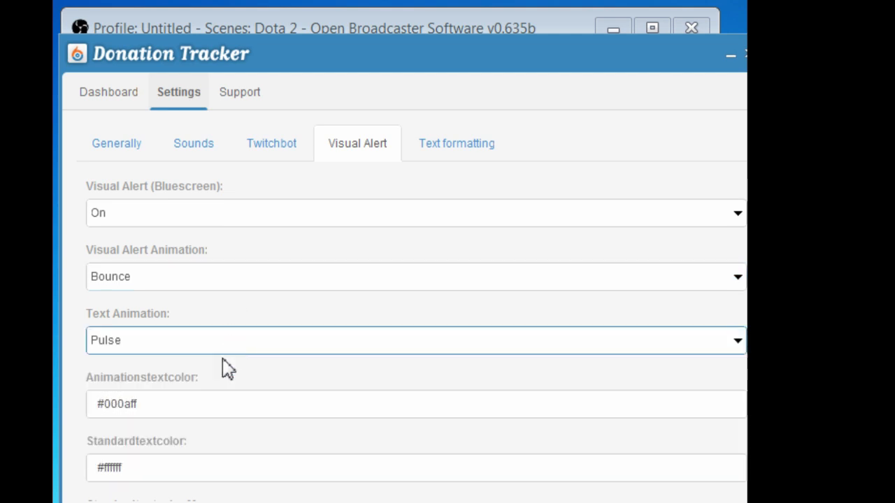
pyautogui.click(138, 404)
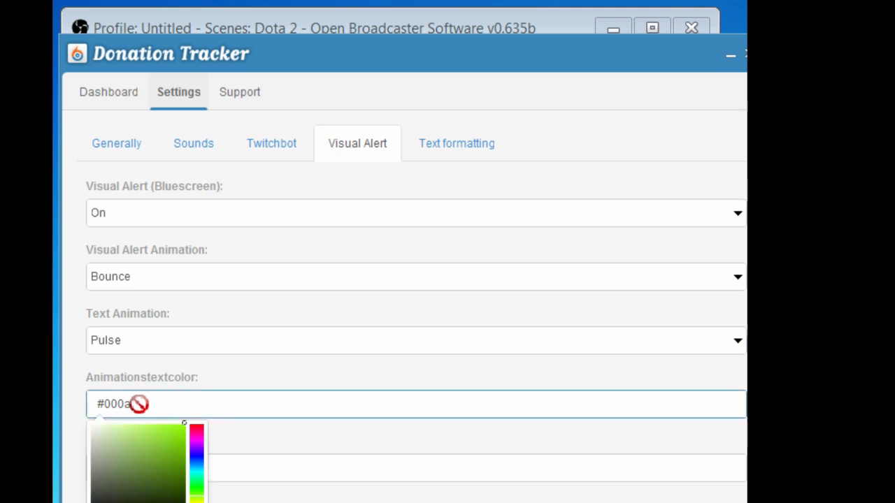
pyautogui.press('Escape')
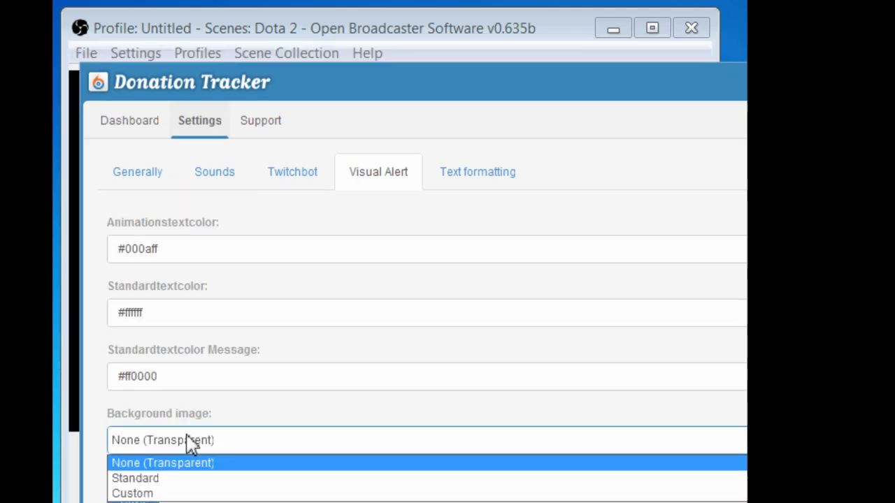
# Set the visual alert's background image to Standard, return to the dashboard and move the Donation Tracker window aside.
pyautogui.click(188, 440)
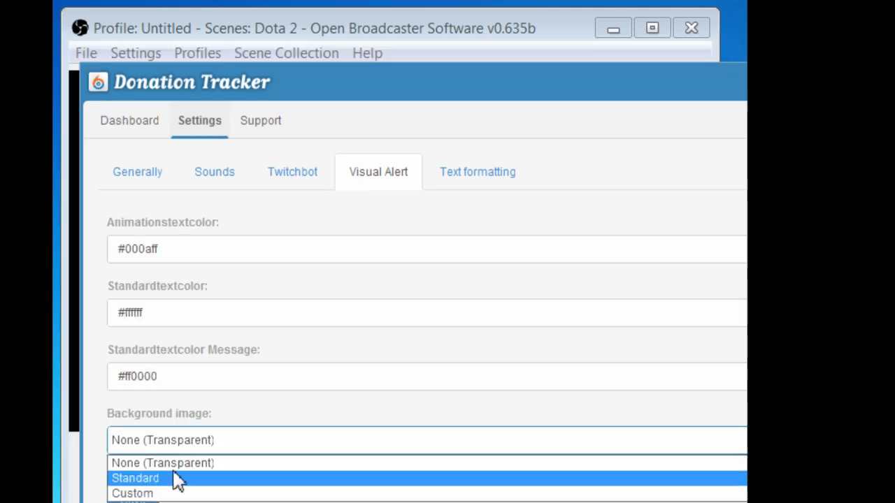
pyautogui.click(179, 481)
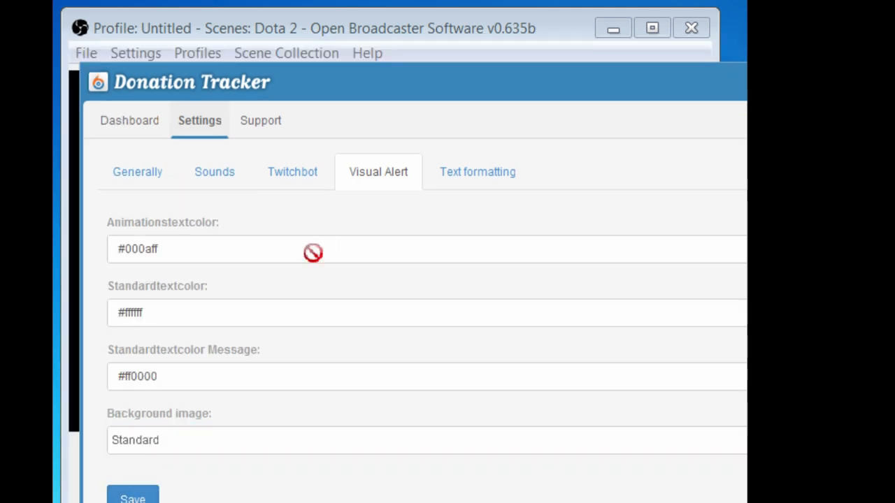
pyautogui.click(124, 123)
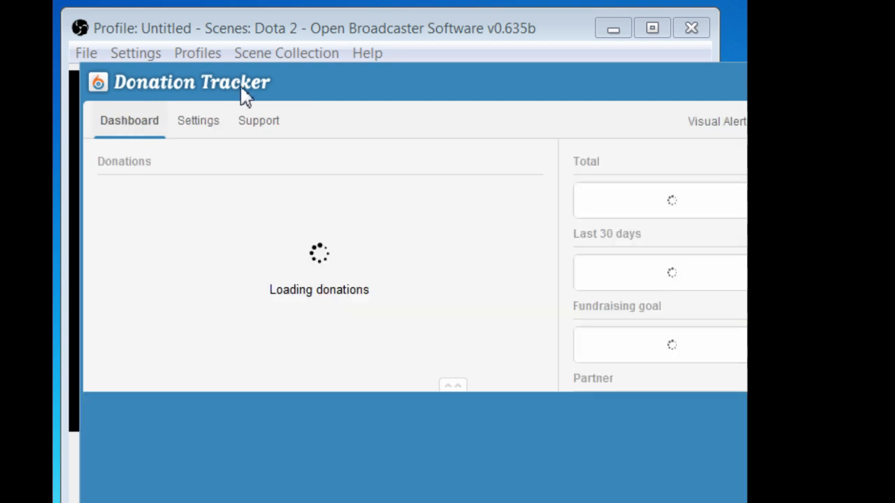
pyautogui.moveTo(244, 95); pyautogui.dragTo(840, 383)
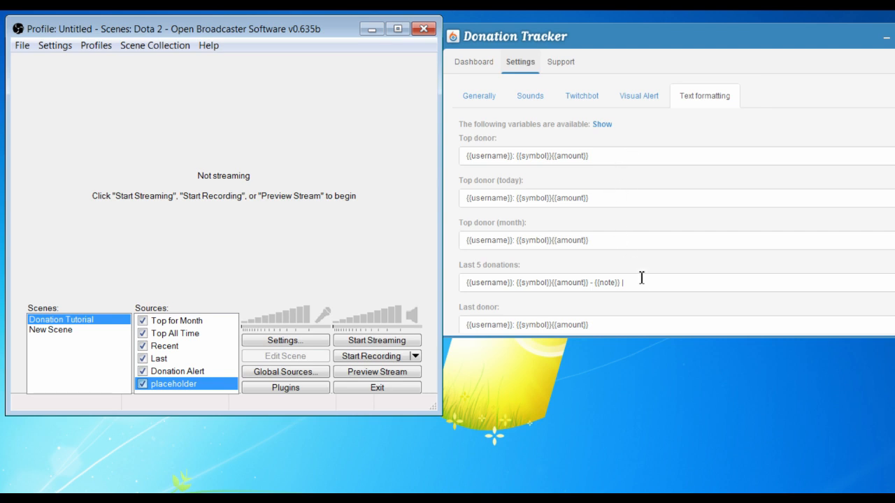
# Review the text formatting templates for top donors, last donations, last donor and fundraising goal.
pyautogui.click(630, 304)
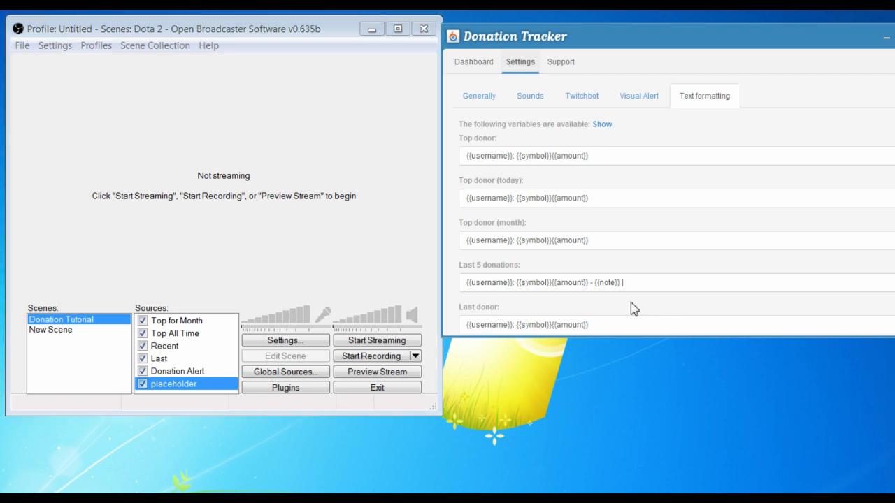
pyautogui.scroll(-3, 631, 304)
pyautogui.scroll(2, 630, 309)
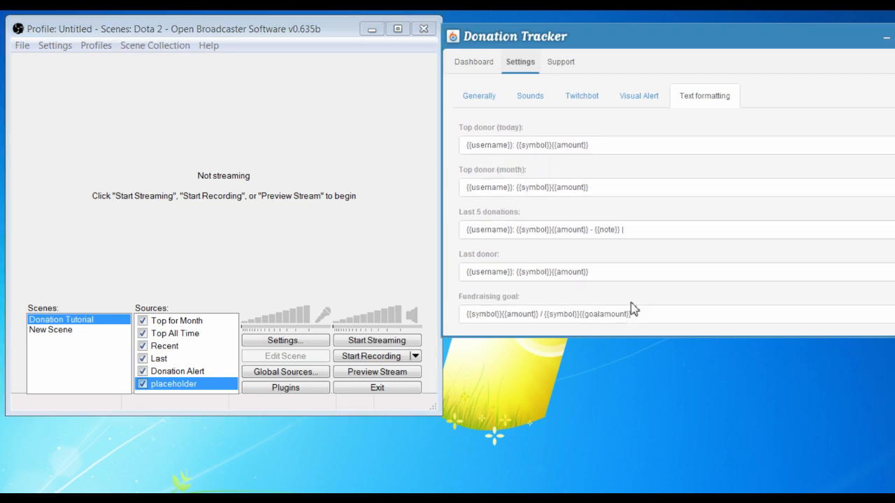
pyautogui.scroll(-2, 630, 309)
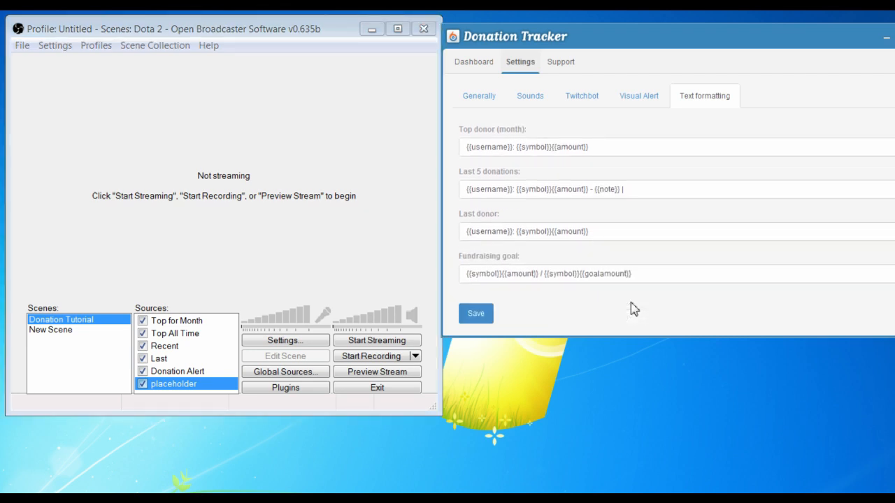
pyautogui.scroll(3, 632, 309)
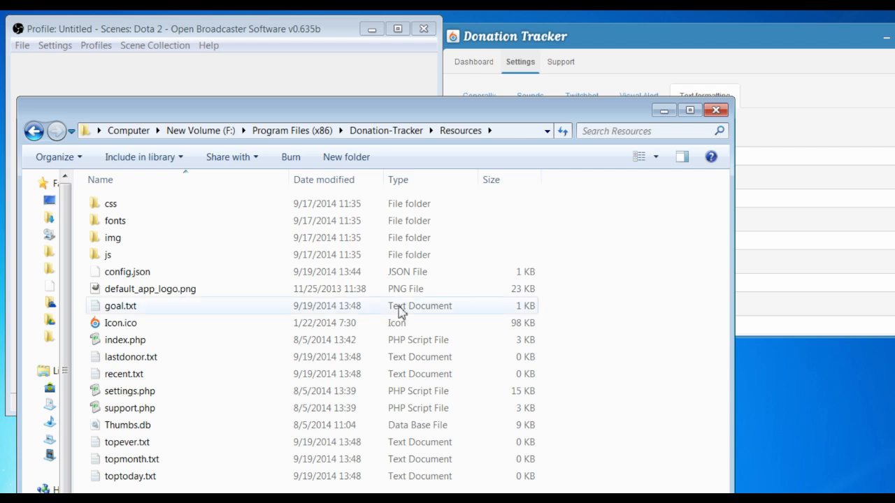
# Switch to Open Broadcaster Software and add a text source named Latest Donation to New Scene.
pyautogui.hotkey('alt', 'Tab')
pyautogui.rightClick(170, 355)
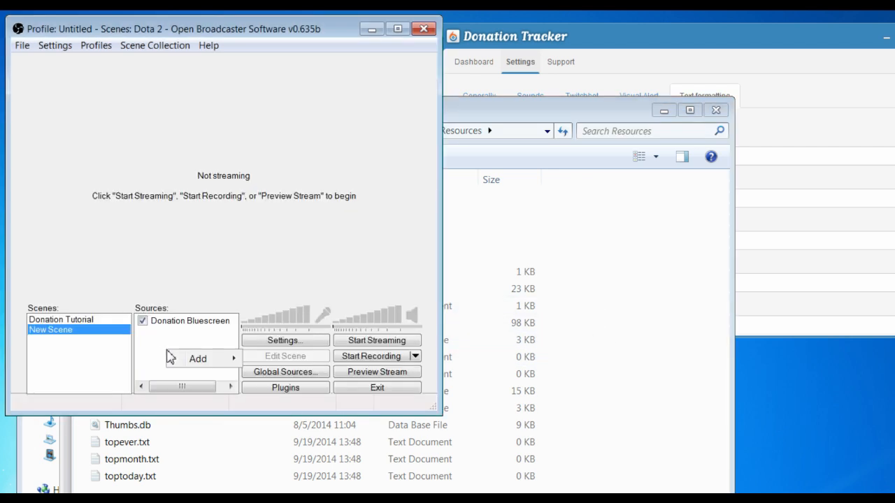
pyautogui.moveTo(194, 364)
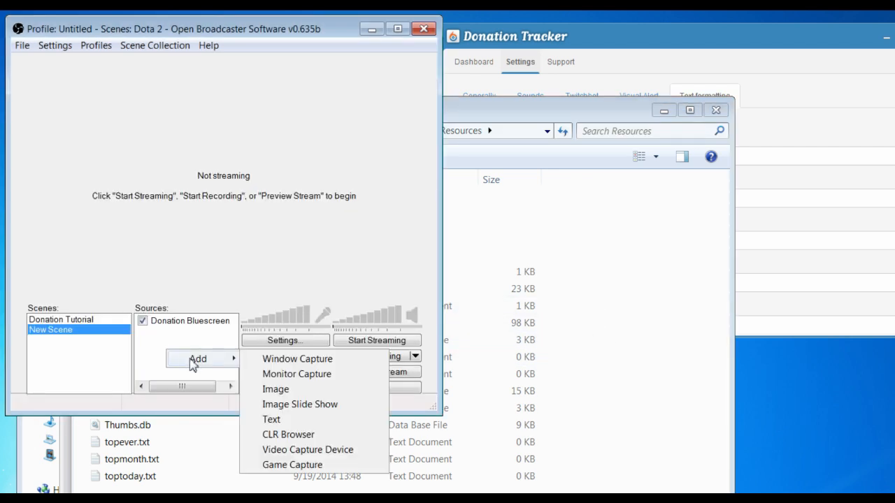
pyautogui.click(271, 419)
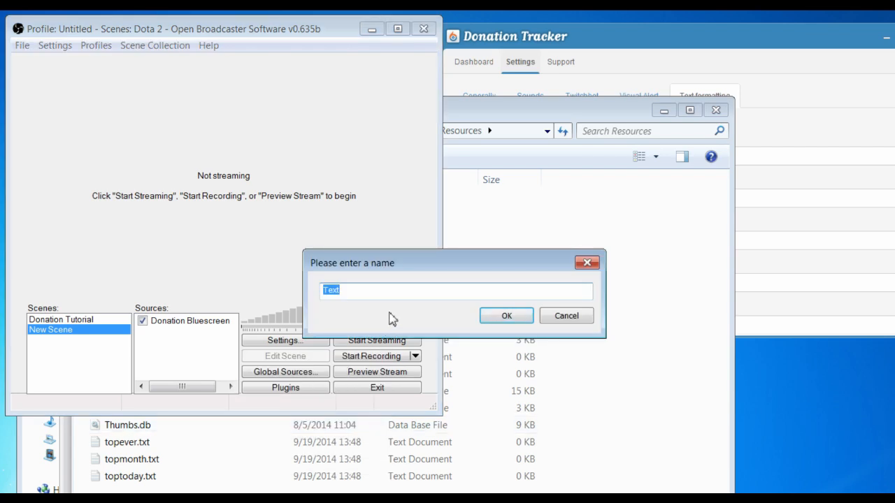
pyautogui.write('Latest Donation')
pyautogui.click(505, 316)
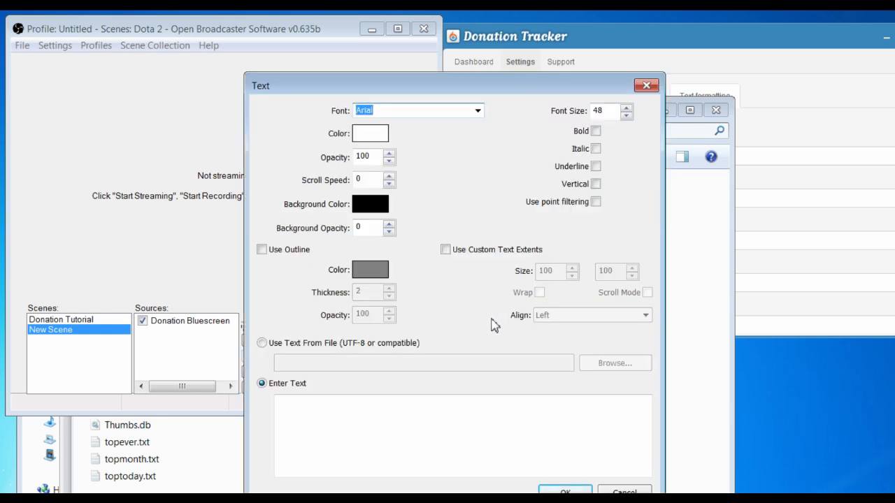
# Make the Latest Donation source read its text from lastdonor.txt in Donation-Tracker's Resources folder and confirm its settings.
pyautogui.click(279, 345)
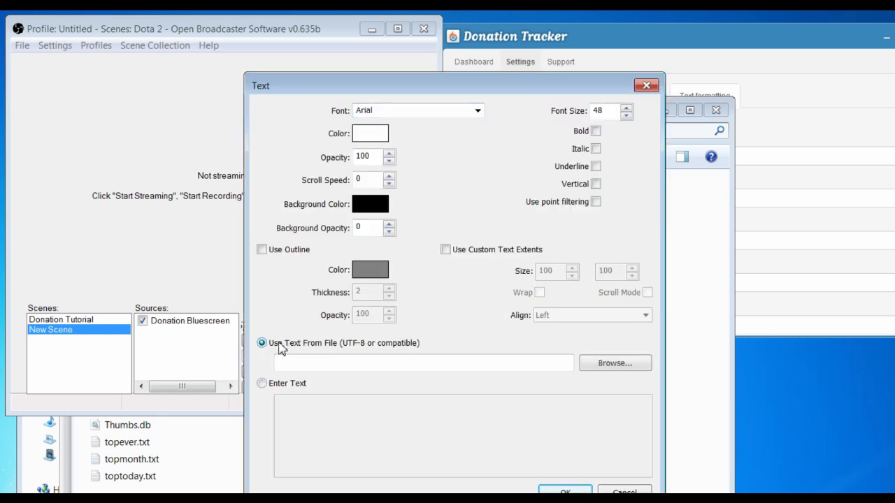
pyautogui.click(607, 364)
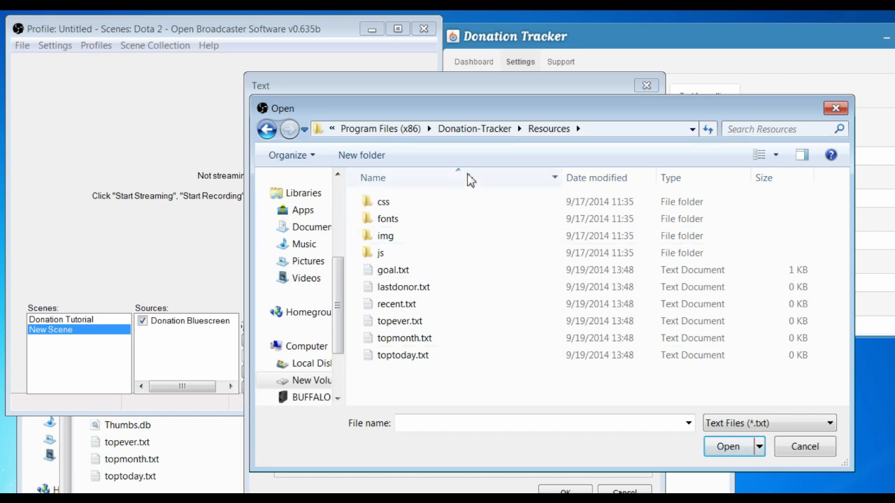
pyautogui.click(423, 293)
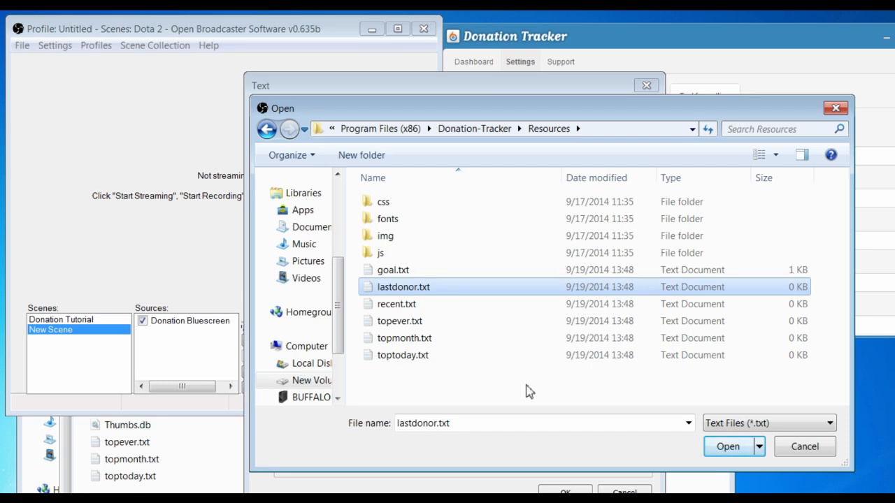
pyautogui.click(724, 449)
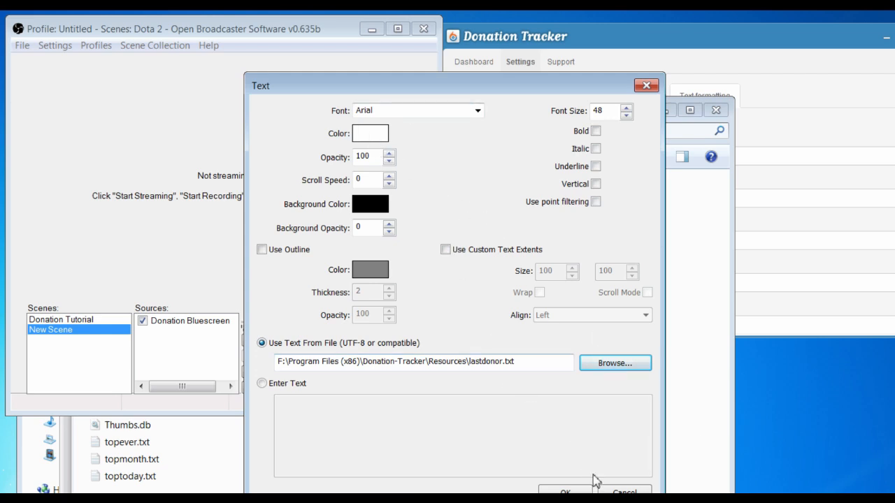
pyautogui.click(564, 491)
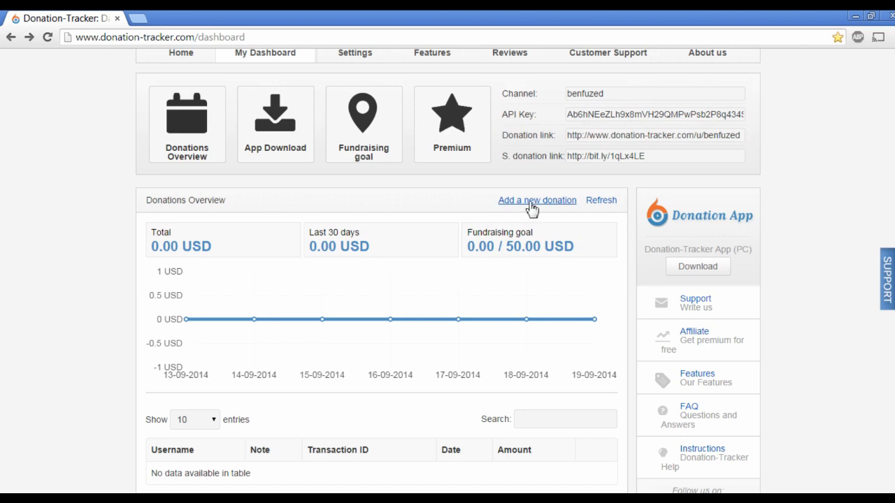
# On the Donation-Tracker website, add a 1.00 USD donation from "first test user" with the note "Keep up the good work!" dated 2014/09/19 13:54.
pyautogui.click(532, 204)
pyautogui.click(341, 249)
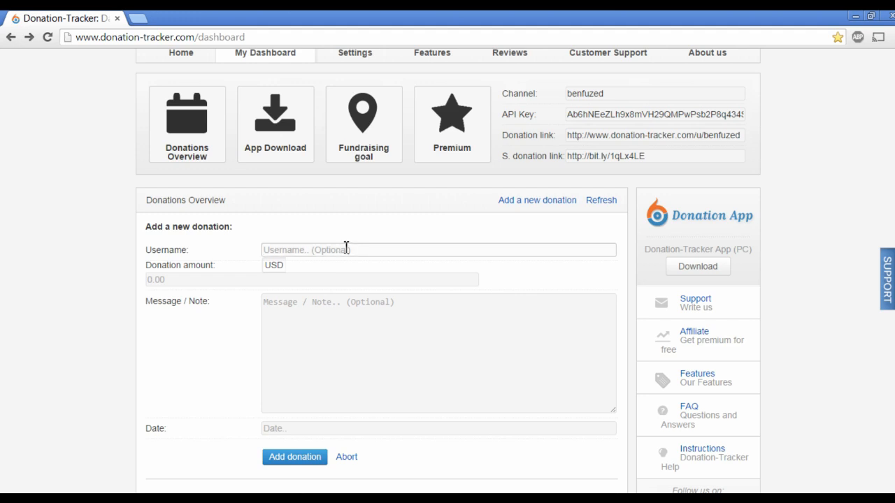
pyautogui.write('fir')
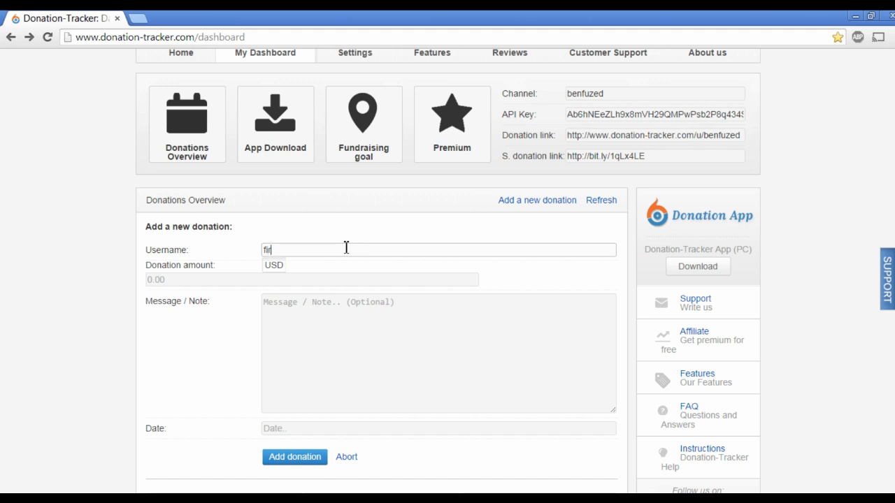
pyautogui.press('BackSpace')
pyautogui.press('BackSpace')
pyautogui.press('BackSpace')
pyautogui.press('BackSpace')
pyautogui.press('BackSpace')
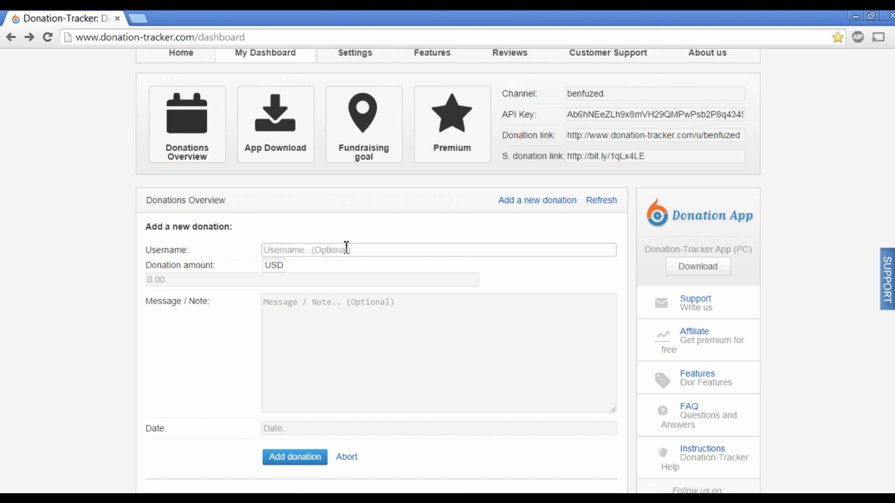
pyautogui.write('first test user')
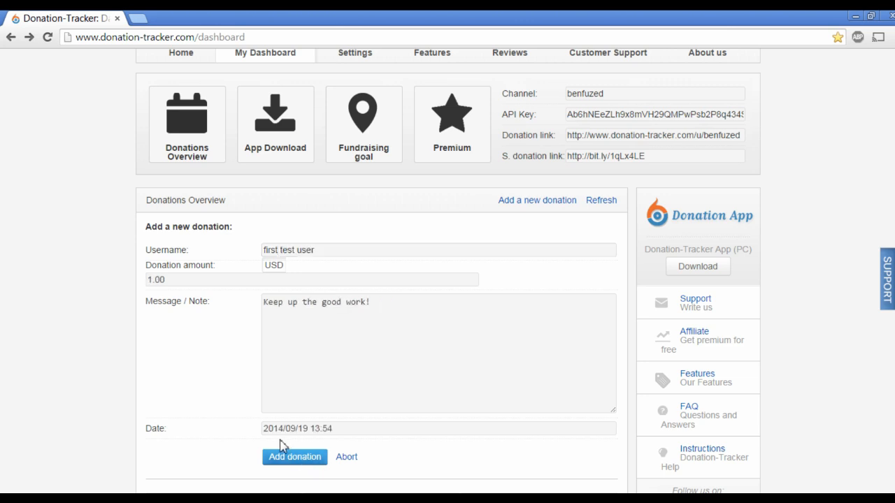
pyautogui.scroll(-1, 286, 434)
pyautogui.click(295, 397)
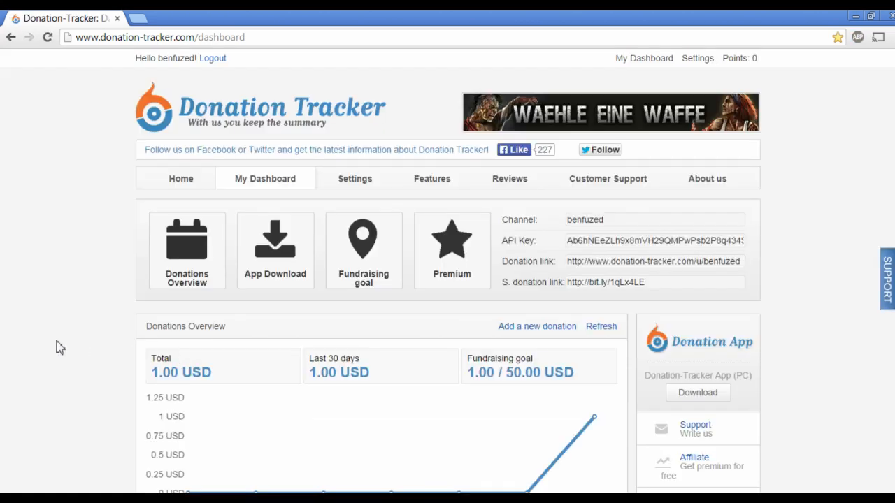
# Check the new entry in the website's donations overview and minimize the browser to return to Open Broadcaster Software.
pyautogui.scroll(-2, 60, 347)
pyautogui.scroll(-2, 60, 347)
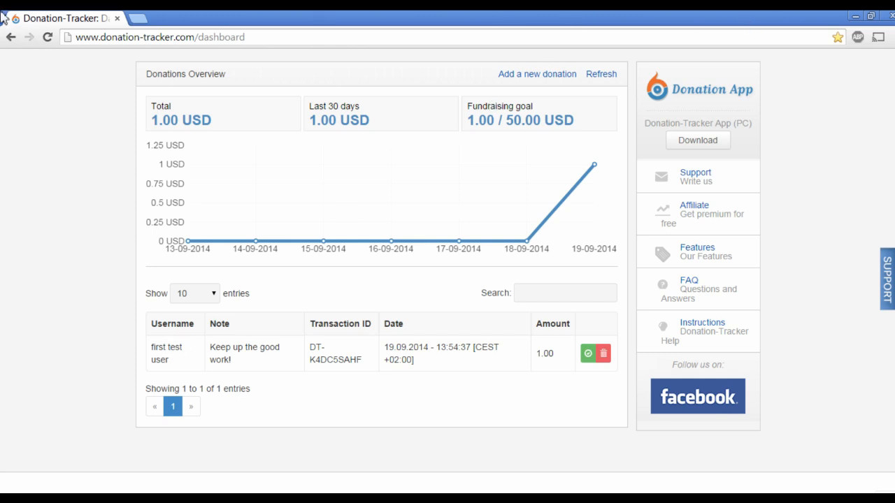
pyautogui.click(855, 15)
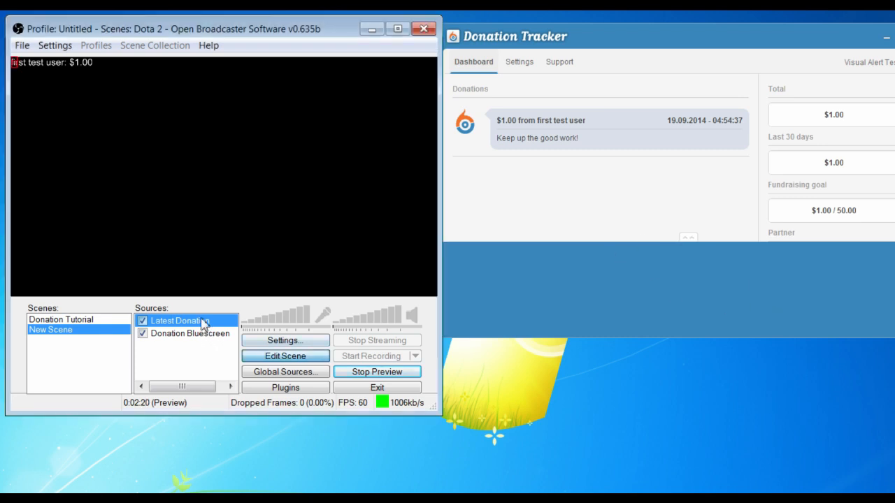
# Reopen the Latest Donation source's properties and set its text color to bright green.
pyautogui.rightClick(202, 322)
pyautogui.click(233, 414)
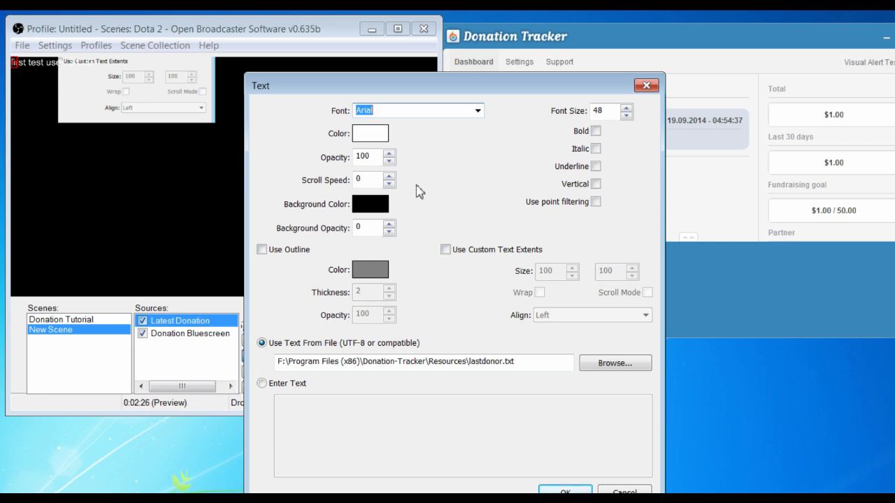
pyautogui.click(370, 133)
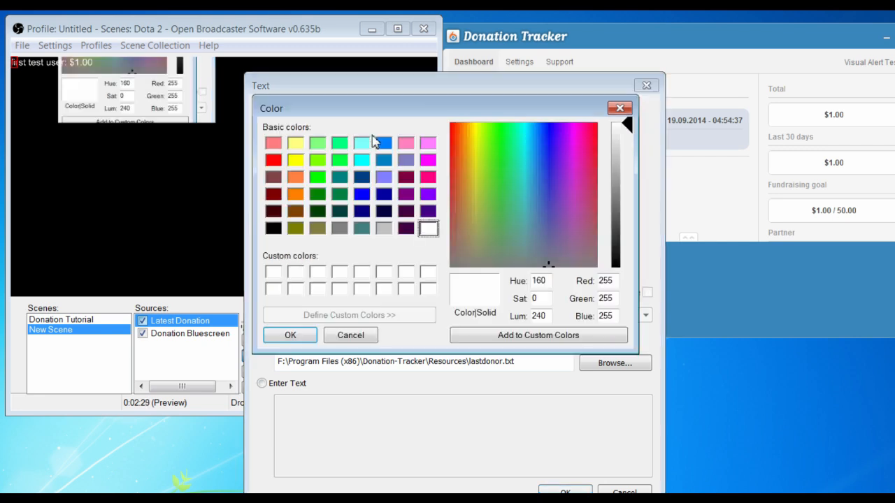
pyautogui.click(338, 160)
pyautogui.click(290, 335)
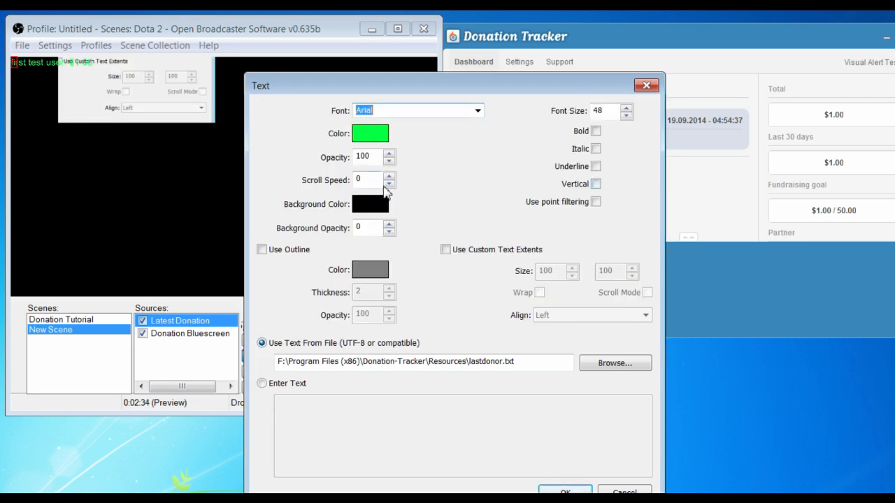
# Underline the Latest Donation text, give it a black outline with thickness 2 and opacity 100, and confirm the properties.
pyautogui.moveTo(377, 184); pyautogui.dragTo(354, 181)
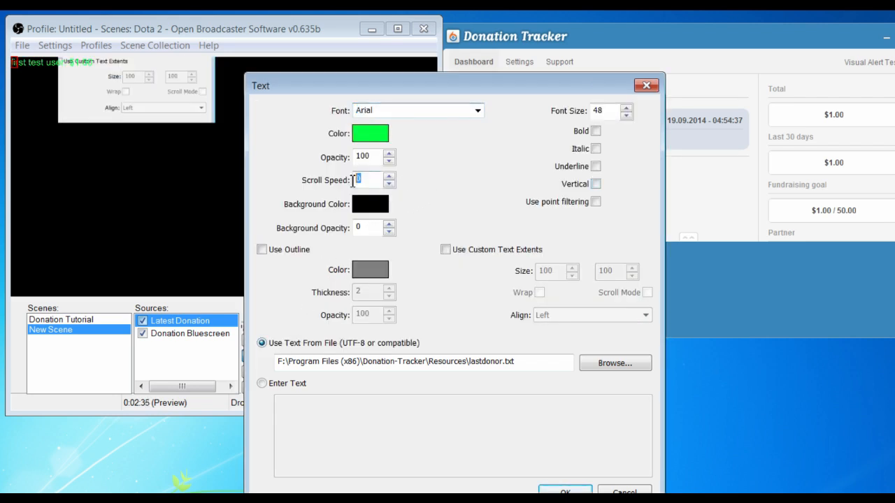
pyautogui.click(476, 171)
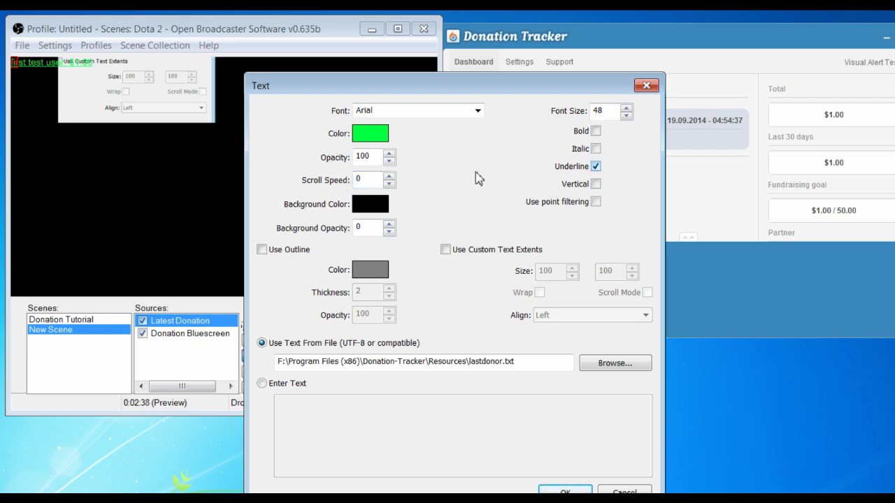
pyautogui.click(263, 252)
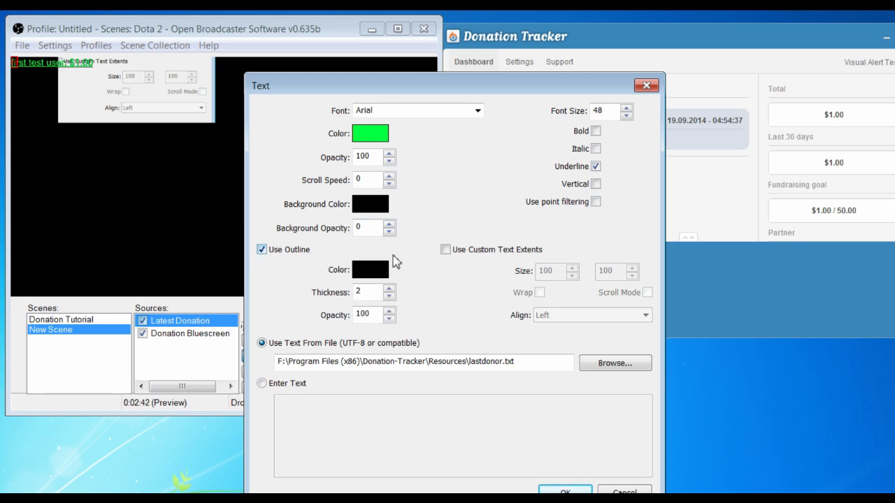
pyautogui.moveTo(515, 94); pyautogui.dragTo(510, 49)
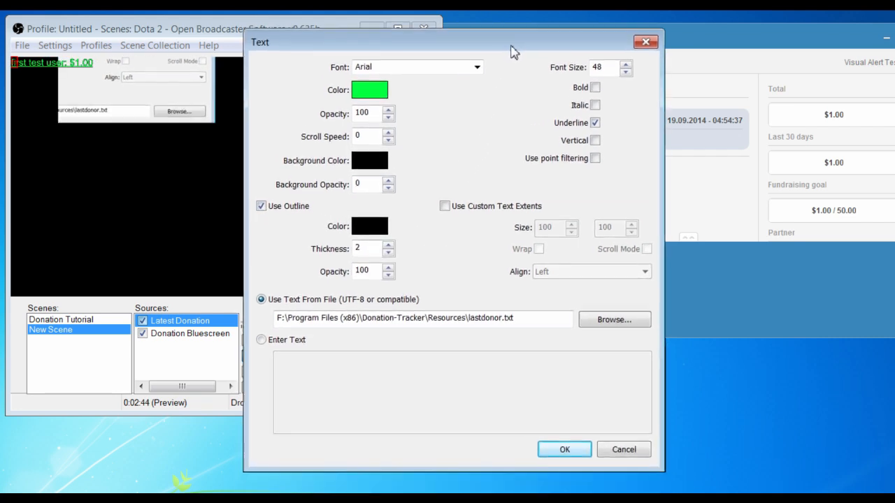
pyautogui.click(549, 449)
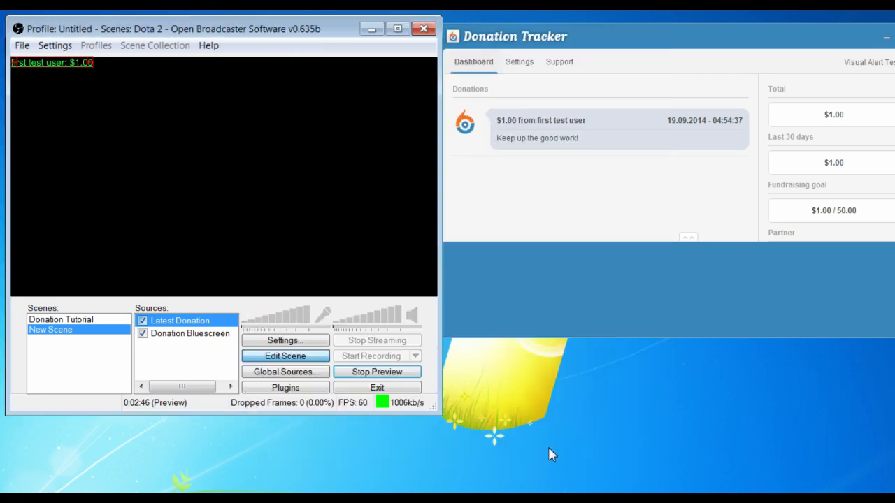
# Move the Latest Donation text down to the lower left of the preview scene.
pyautogui.click(199, 177)
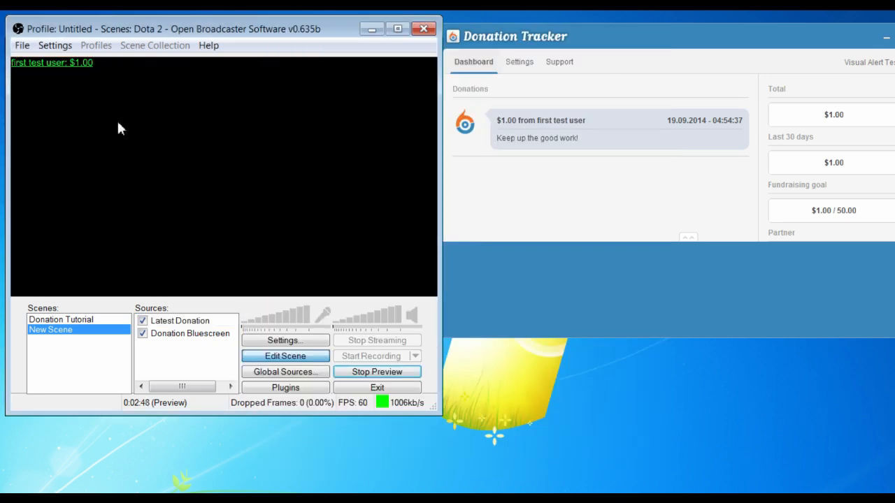
pyautogui.click(48, 65)
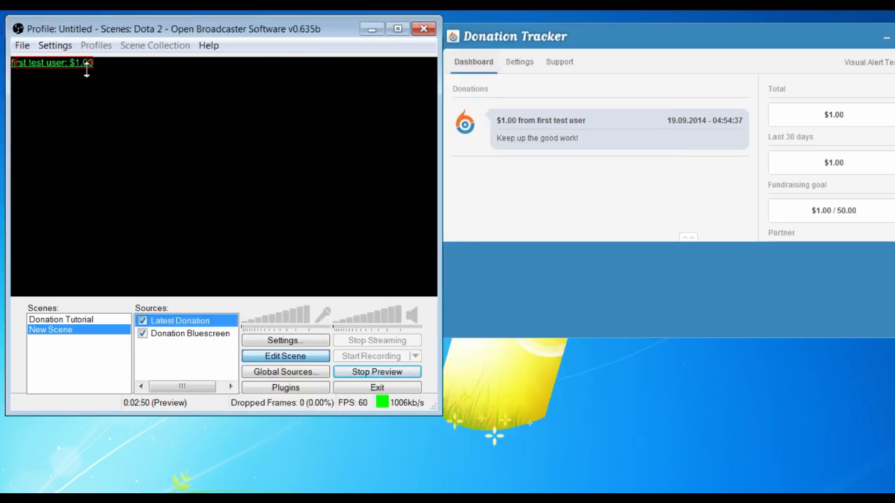
pyautogui.moveTo(89, 69); pyautogui.dragTo(65, 248)
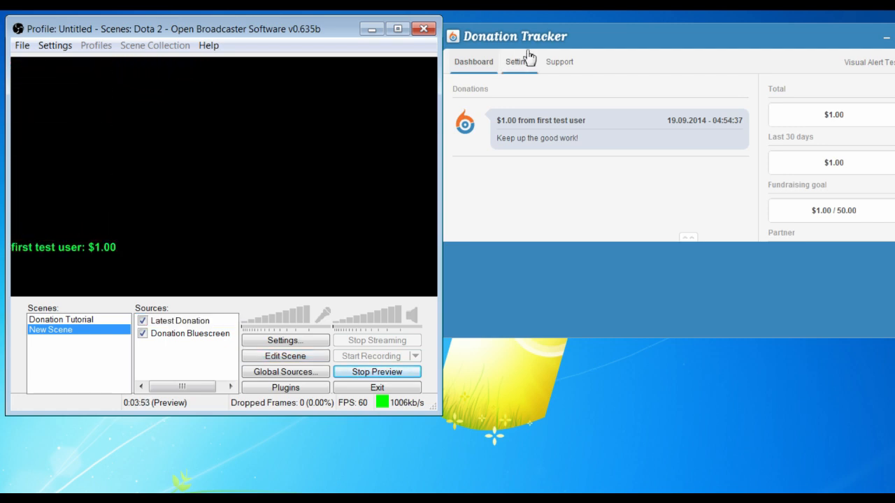
# In Donation Tracker's text formatting settings, copy the "- {{note}}" portion of the Last 5 donations template.
pyautogui.click(519, 62)
pyautogui.click(703, 96)
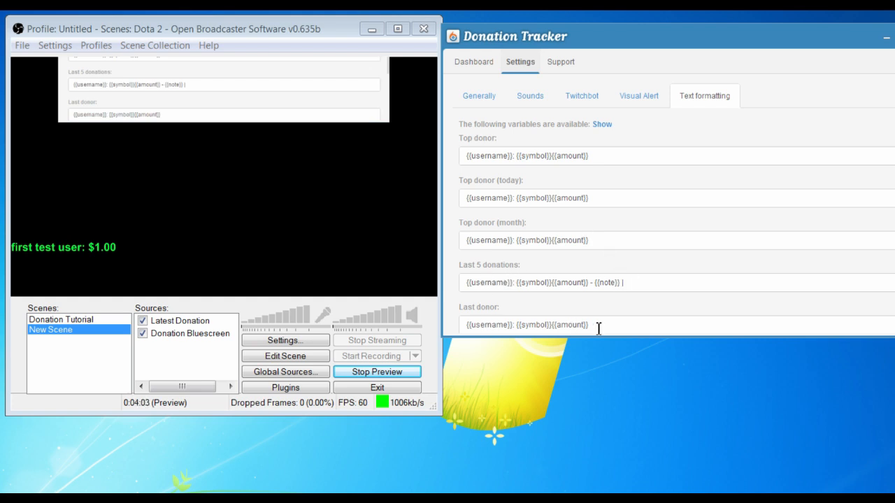
pyautogui.moveTo(588, 283); pyautogui.dragTo(608, 282)
pyautogui.click(608, 282)
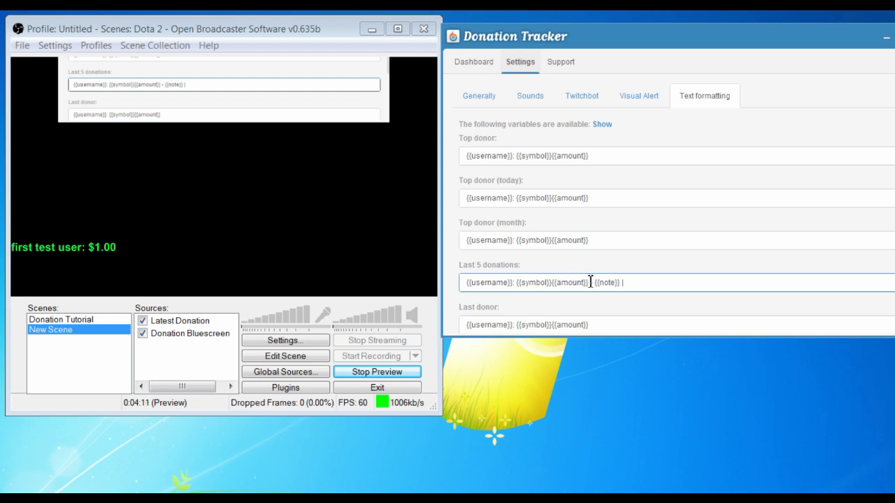
pyautogui.moveTo(592, 283); pyautogui.dragTo(624, 283)
pyautogui.hotkey('ctrl', 'c')
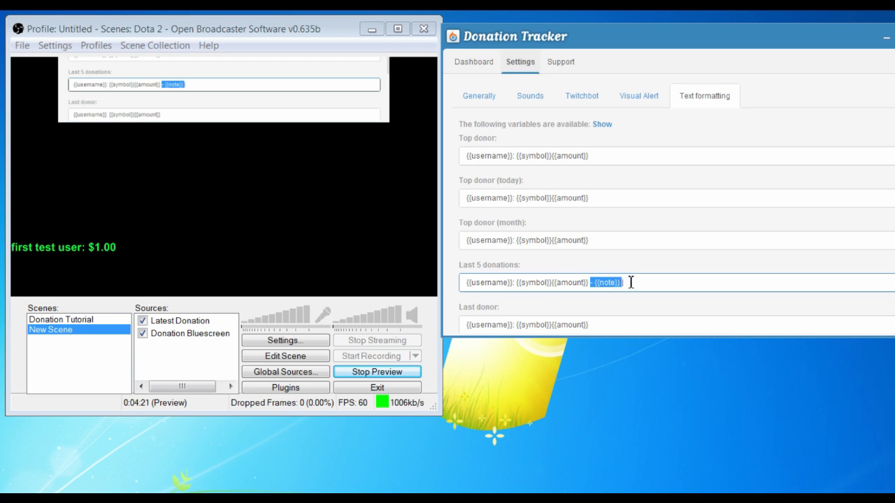
# Append the copied "- {{note}}" to the Last donor template and save the settings.
pyautogui.click(648, 327)
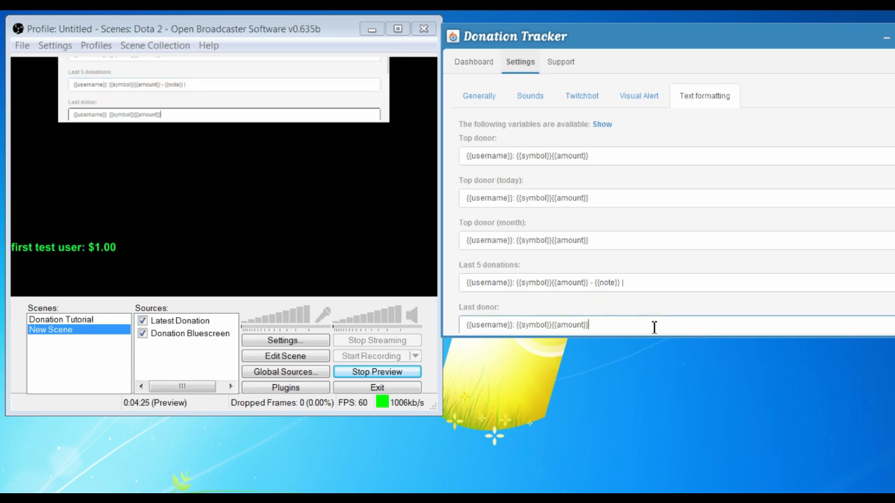
pyautogui.hotkey('ctrl', 'v')
pyautogui.write('|')
pyautogui.scroll(-3, 671, 311)
pyautogui.click(475, 315)
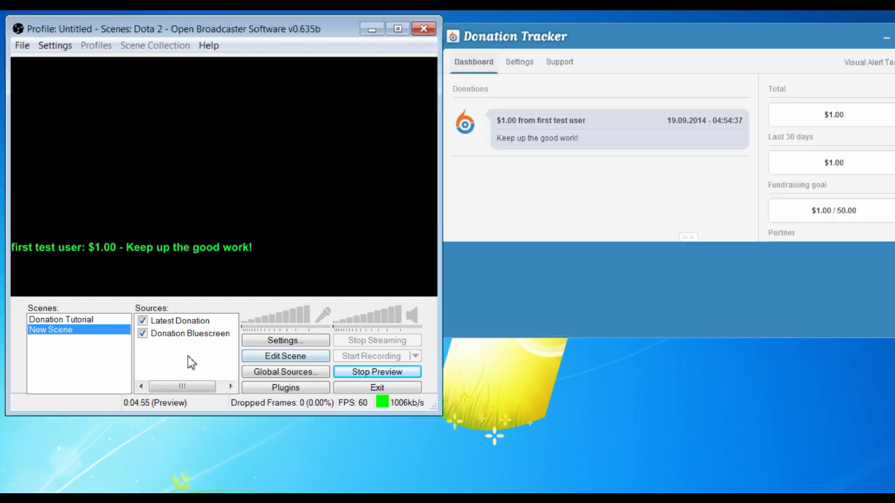
# Add a second text source to New Scene in Open Broadcaster Software.
pyautogui.rightClick(169, 356)
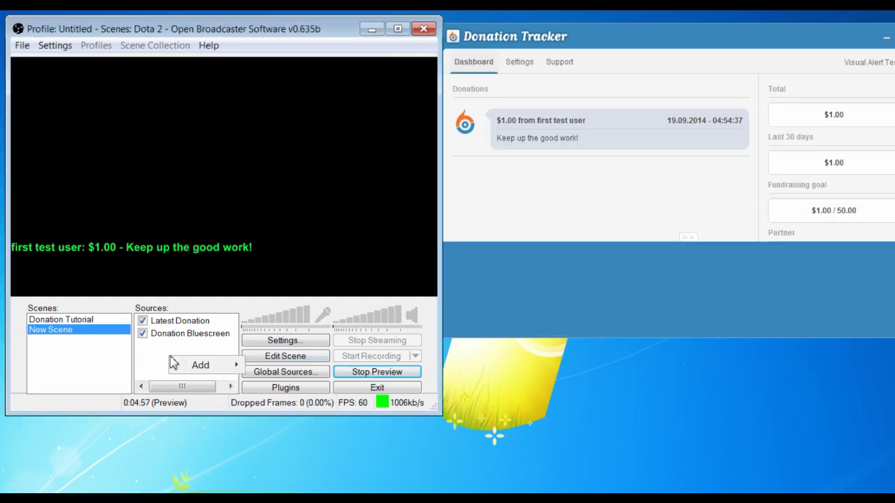
pyautogui.moveTo(220, 368)
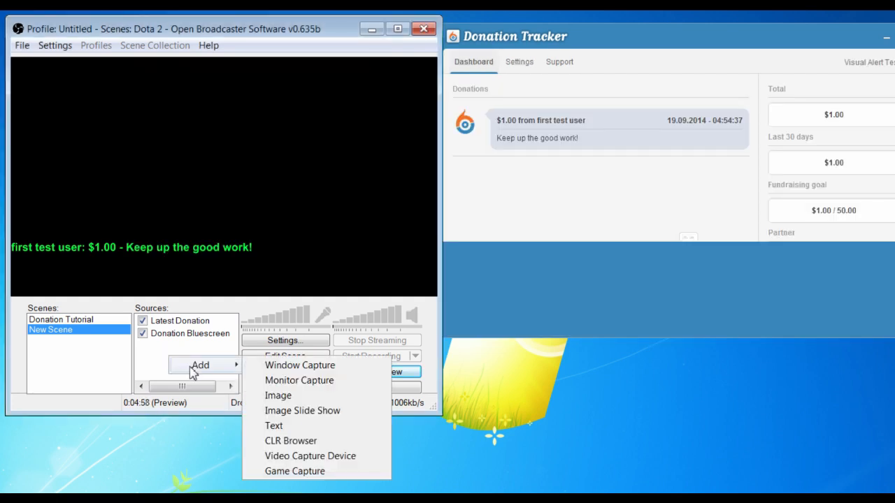
pyautogui.click(290, 428)
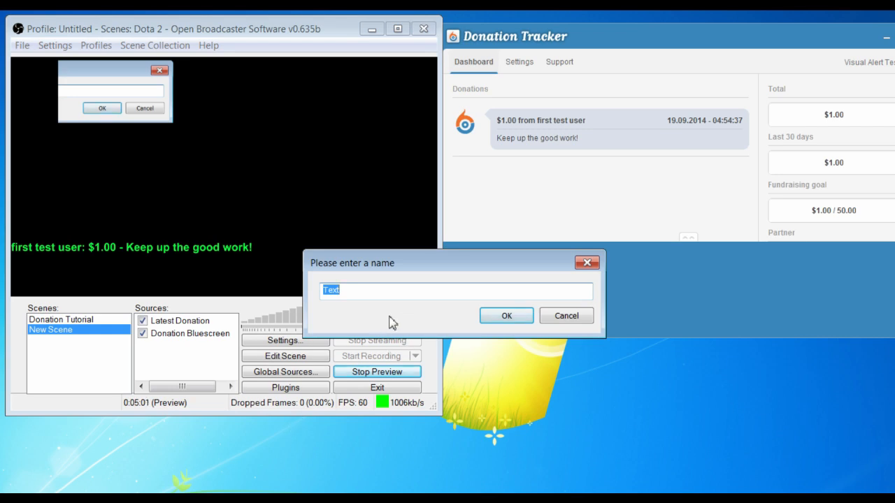
pyautogui.click(506, 315)
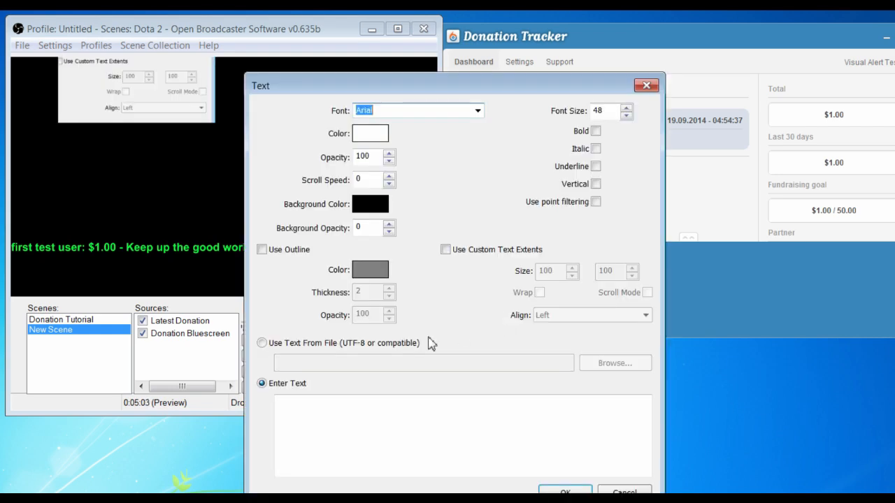
# Make the new text source read its text from recent.txt in the Donation-Tracker Resources folder.
pyautogui.click(262, 343)
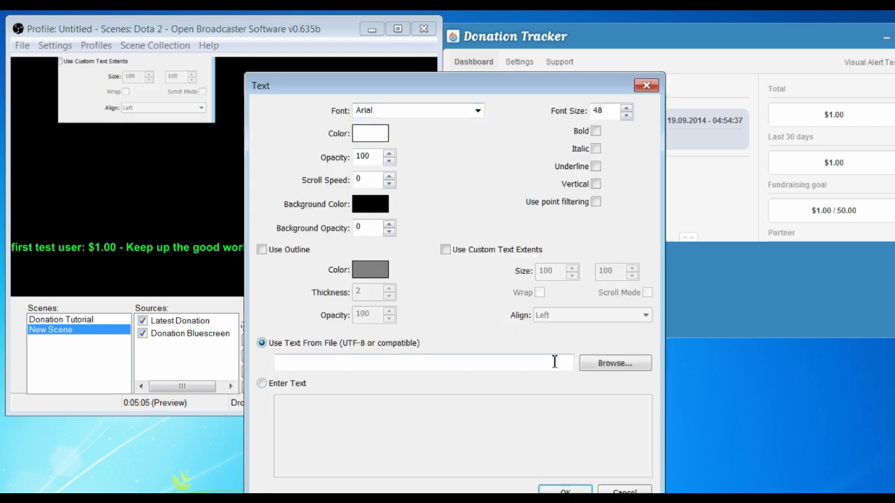
pyautogui.click(596, 363)
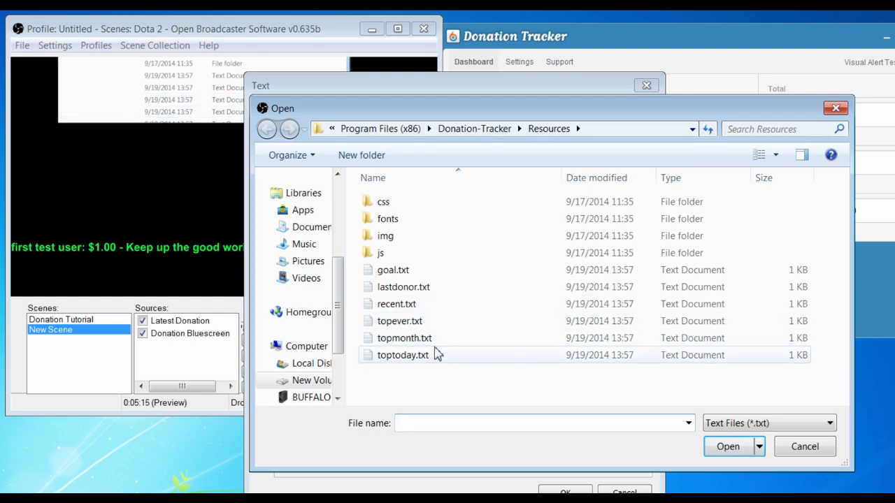
pyautogui.click(433, 307)
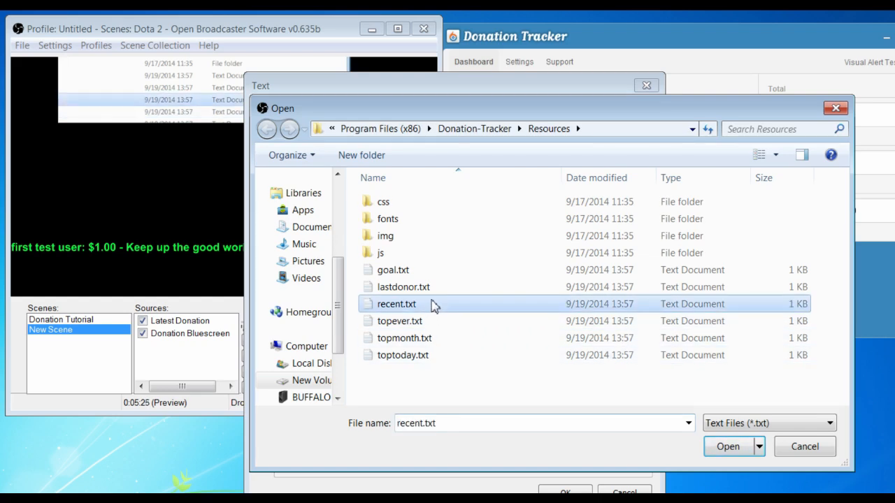
pyautogui.click(724, 446)
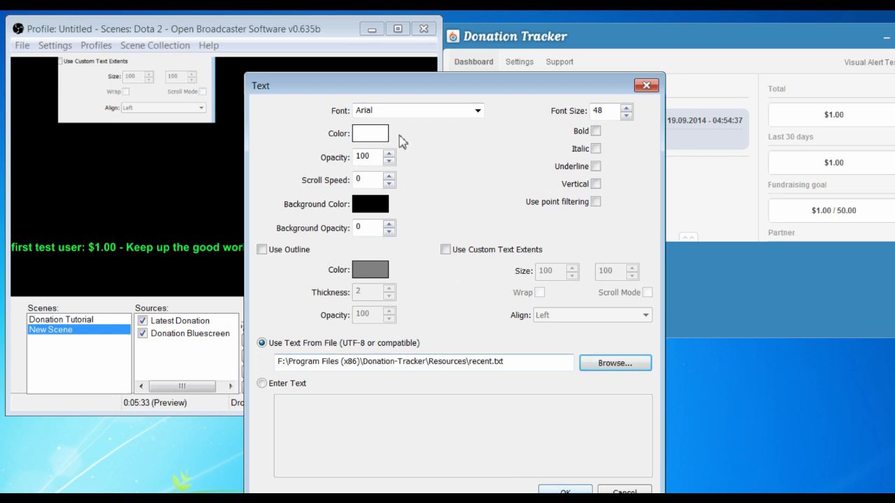
# Style the new source's text in red and bold with an outline, and confirm the text settings.
pyautogui.click(370, 137)
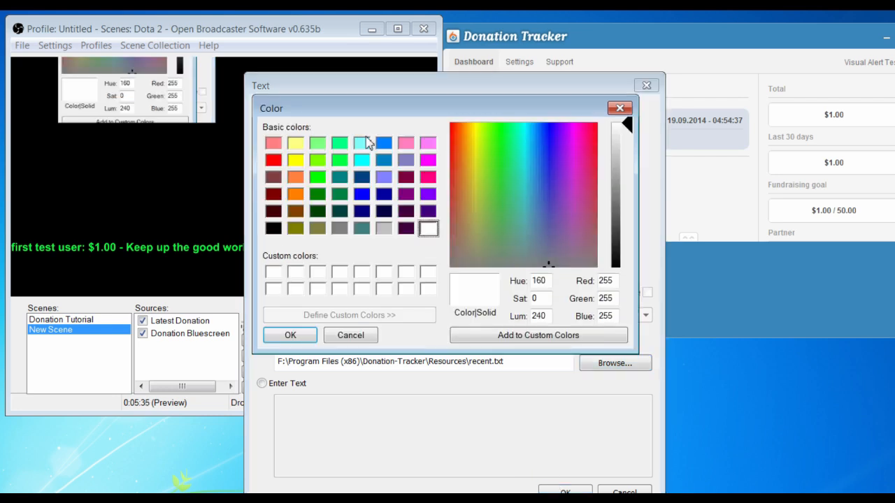
pyautogui.click(272, 161)
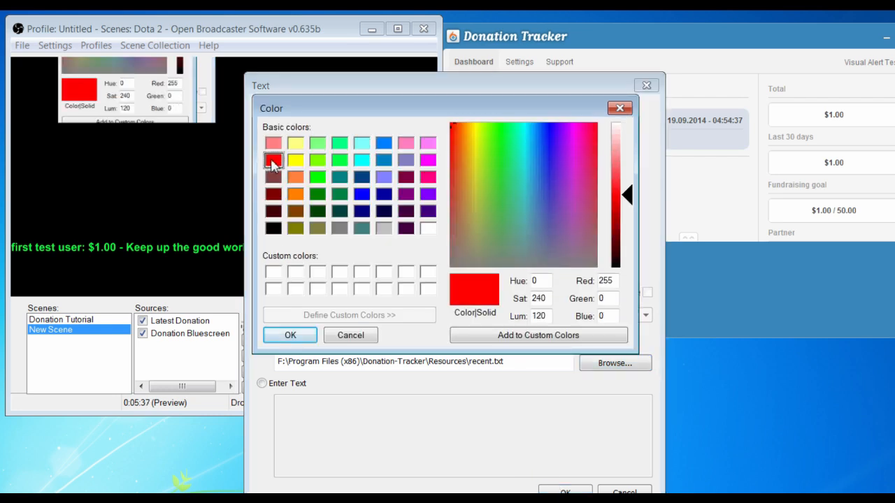
pyautogui.click(287, 335)
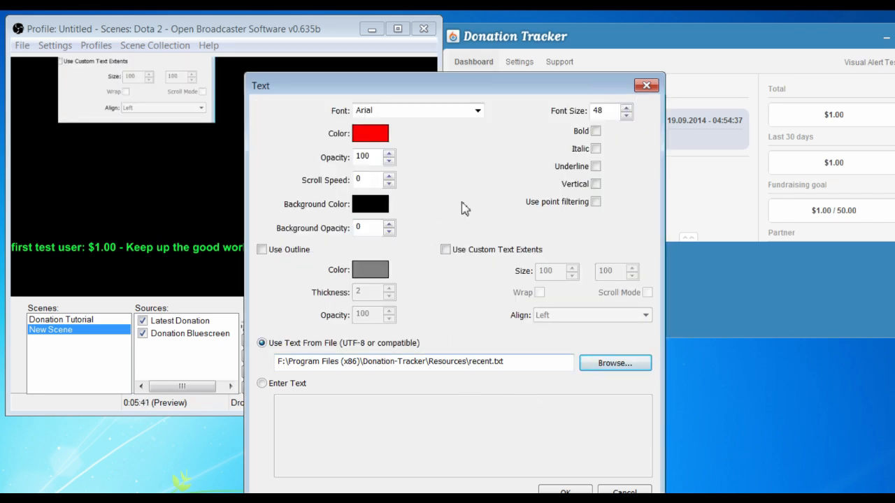
pyautogui.click(595, 131)
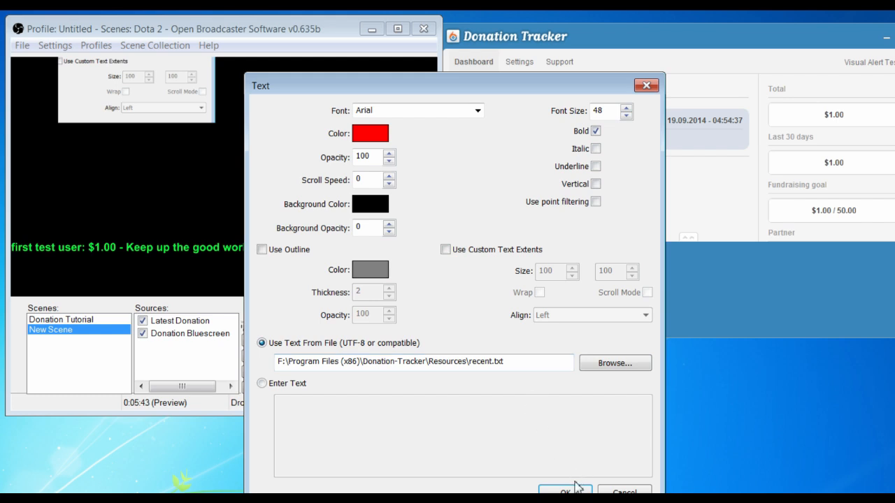
pyautogui.click(288, 251)
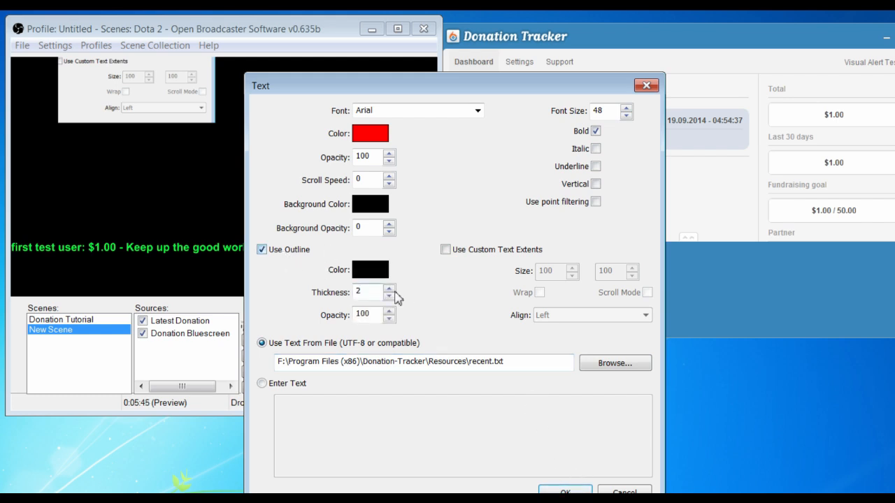
pyautogui.click(567, 491)
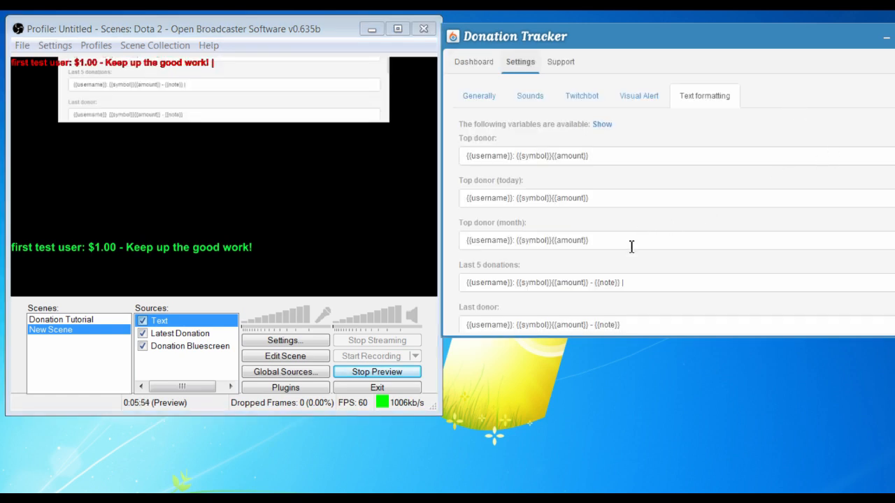
# In Donation Tracker's text formatting settings, delete the "- {{note}}" portion from the Last 5 donations template.
pyautogui.moveTo(589, 282); pyautogui.dragTo(621, 283)
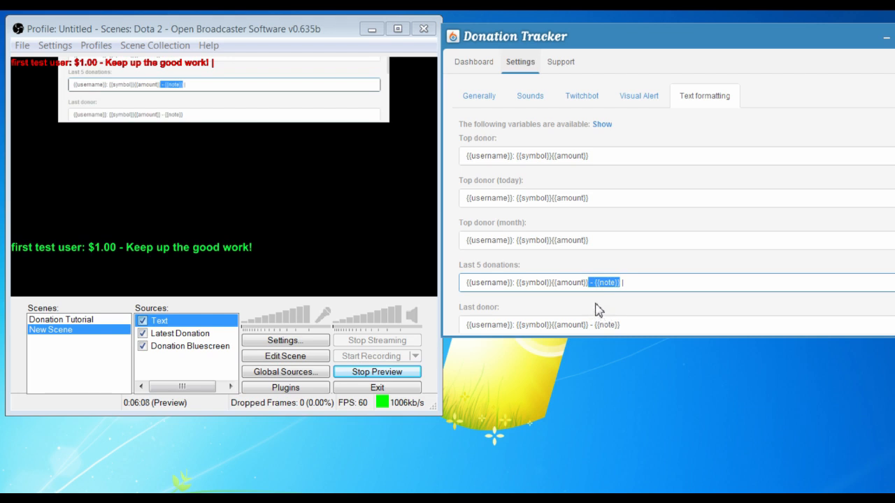
pyautogui.press('BackSpace')
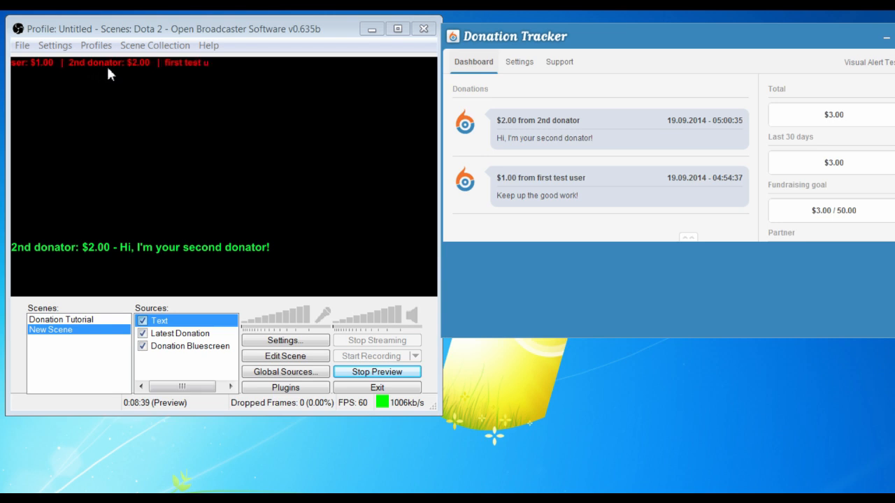
# In Open Broadcaster Software, rename the new text source in New Scene to "Recent Donators".
pyautogui.rightClick(168, 321)
pyautogui.click(205, 395)
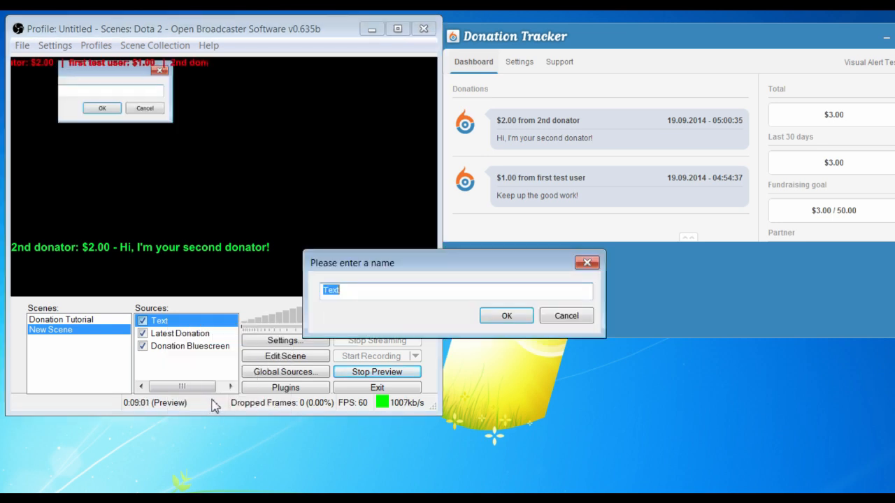
pyautogui.write('Recent')
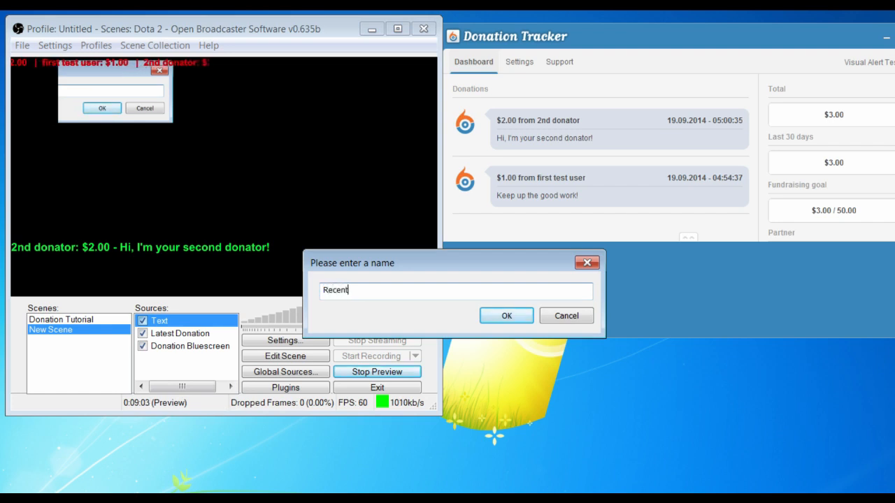
pyautogui.write(' Donators')
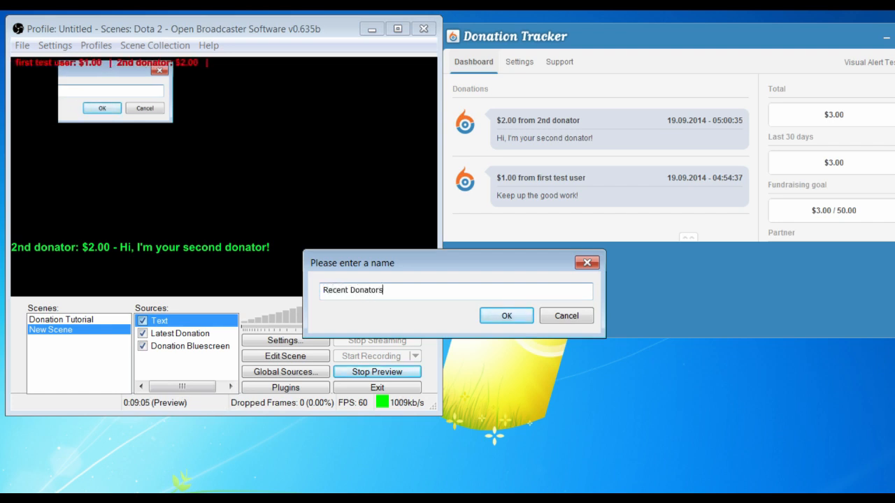
pyautogui.click(505, 315)
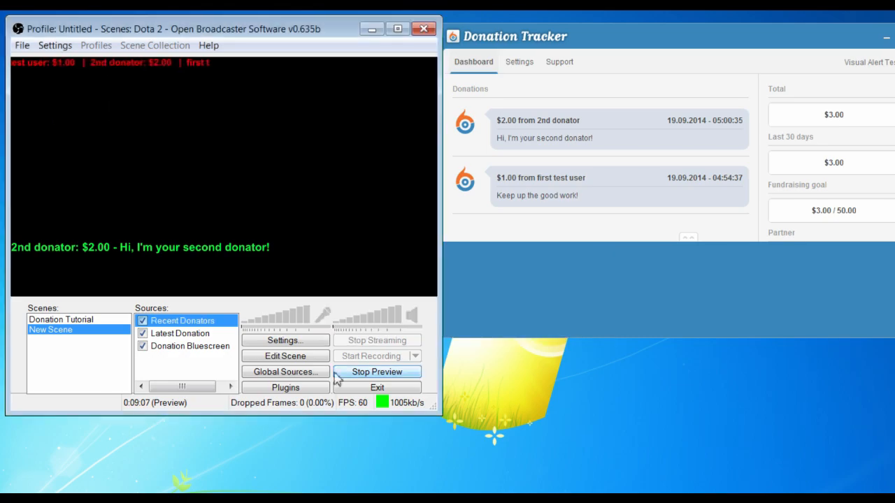